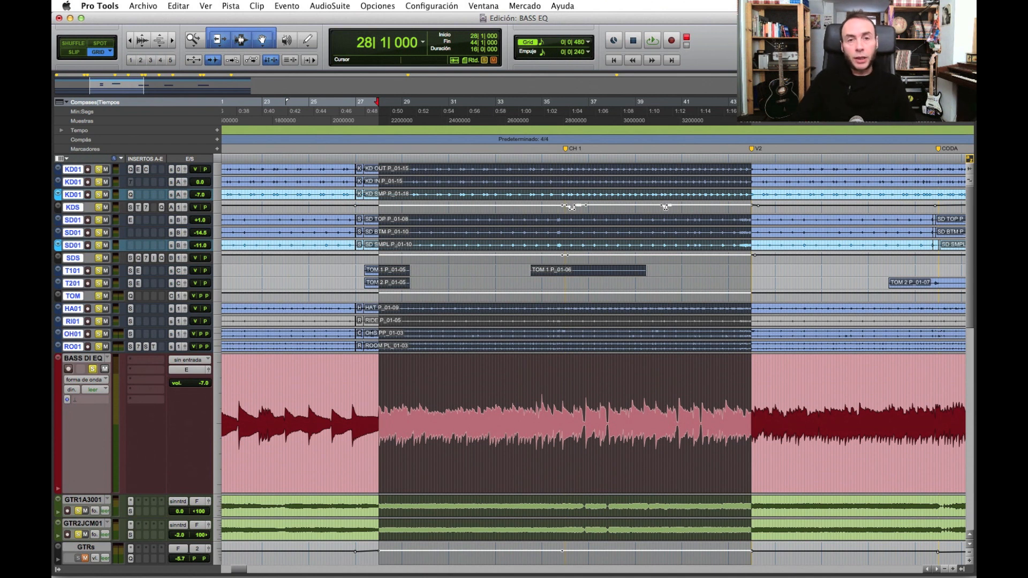
Play the selection from bar 28 to 44 and take the drum tracks out of solo to hear the bass alone.
{"action": "key", "text": "space"}
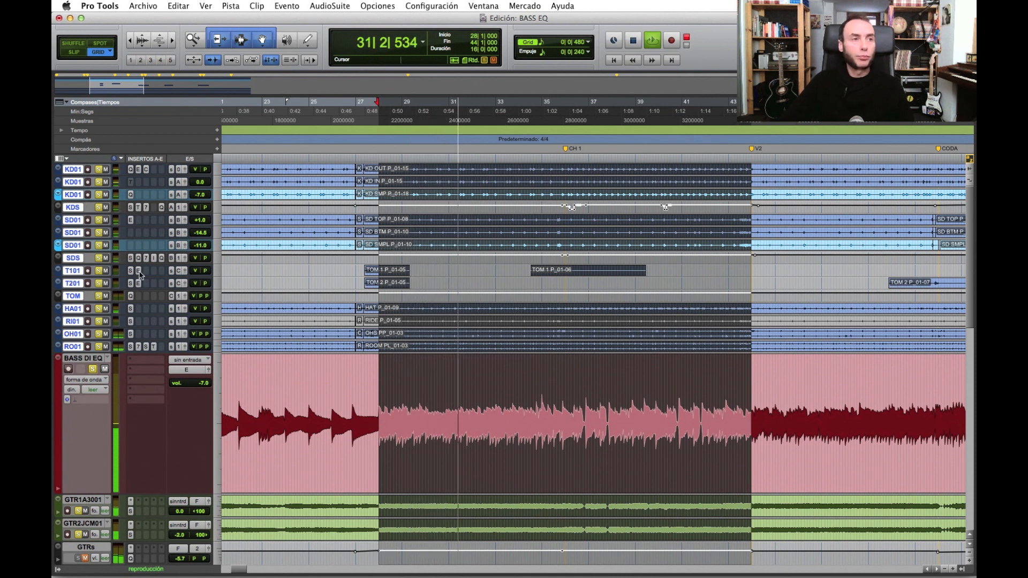
{"action": "left_click", "coordinate": [99, 271]}
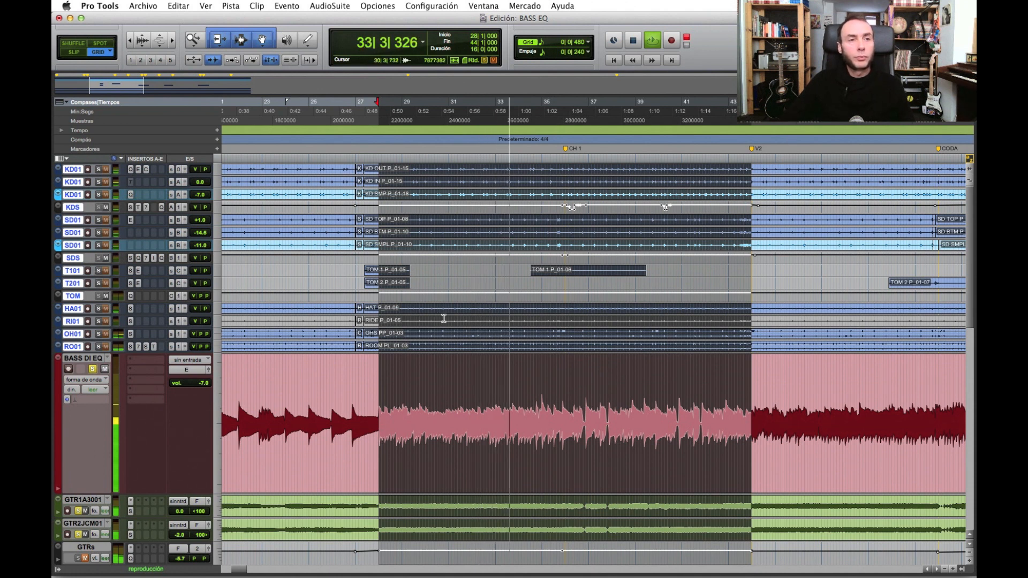
{"action": "left_click", "coordinate": [99, 283]}
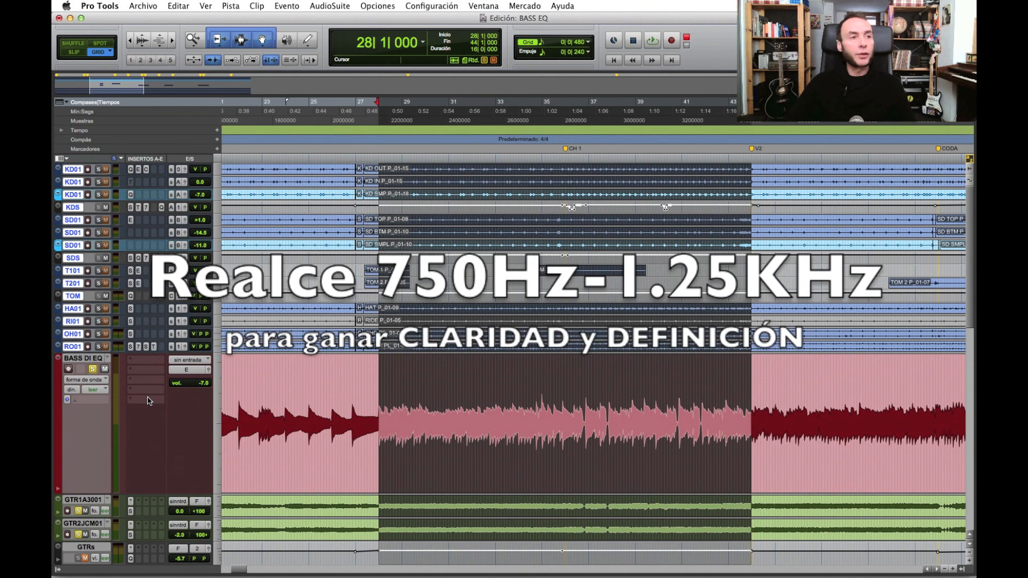
Insert EQ3 7-Band on the BASS DI EQ track and boost its MF band 5.0 dB at 1.50 kHz with a Q of 2.32.
{"action": "left_click", "coordinate": [143, 360]}
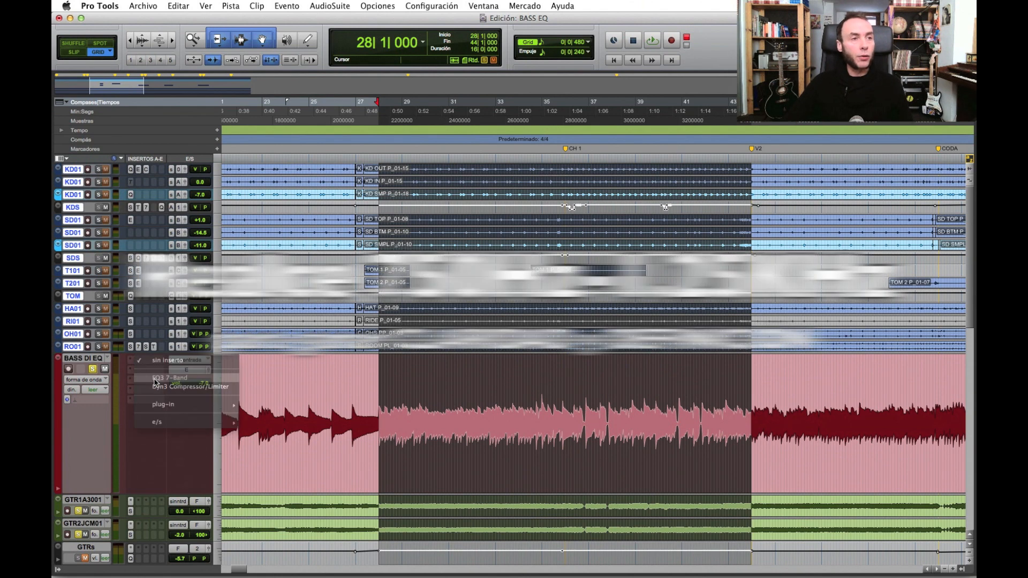
{"action": "left_click", "coordinate": [156, 379]}
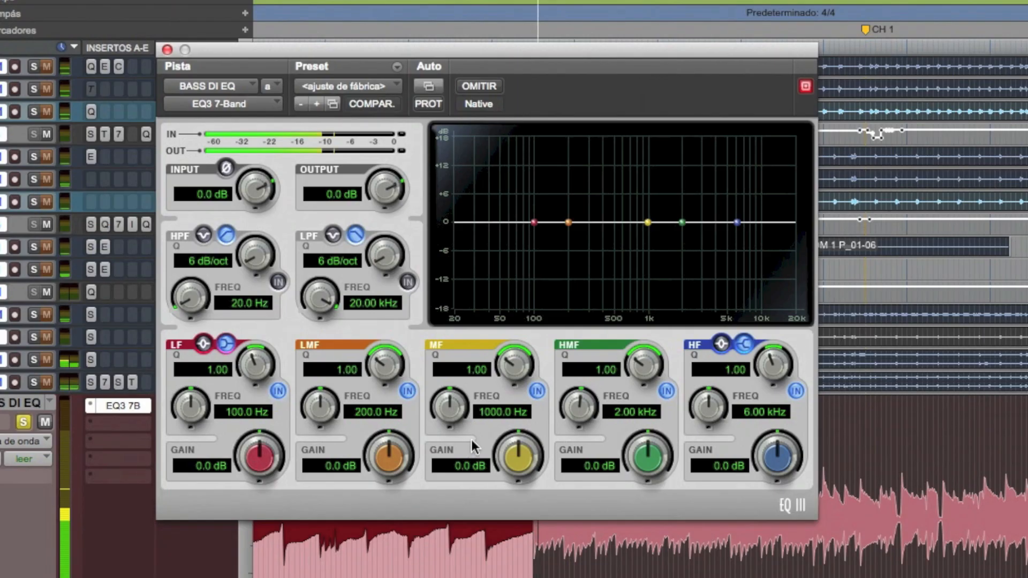
{"action": "left_click_drag", "start_coordinate": [370, 393], "coordinate": [369, 356]}
{"action": "left_click_drag", "start_coordinate": [516, 402], "coordinate": [515, 388]}
{"action": "left_click_drag", "start_coordinate": [515, 368], "coordinate": [517, 331]}
{"action": "mouse_move", "coordinate": [452, 406]}
{"action": "left_mouse_down"}
{"action": "mouse_move", "coordinate": [407, 416]}
{"action": "mouse_move", "coordinate": [438, 410]}
{"action": "left_mouse_up"}
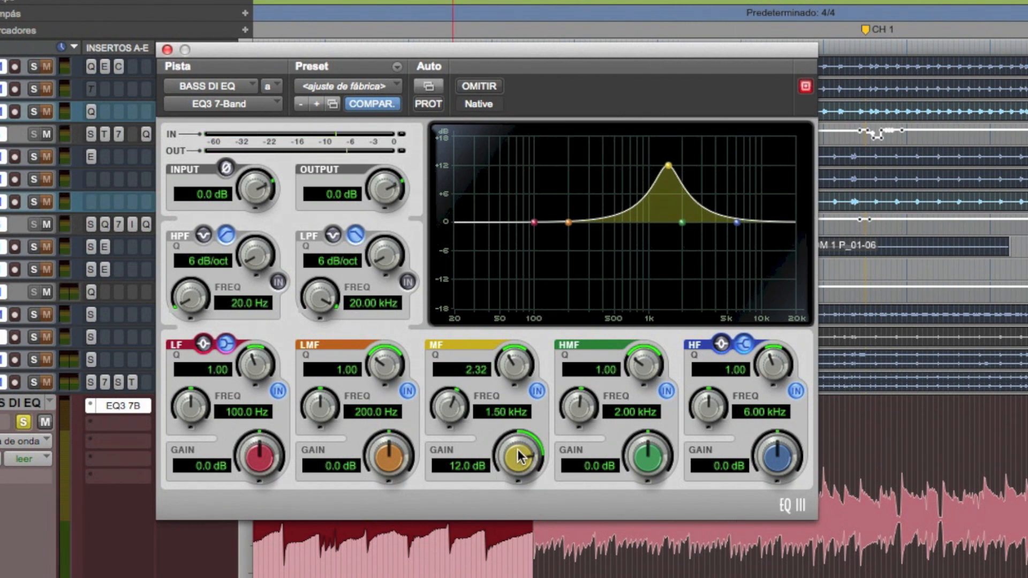
{"action": "left_click_drag", "start_coordinate": [528, 454], "coordinate": [523, 557]}
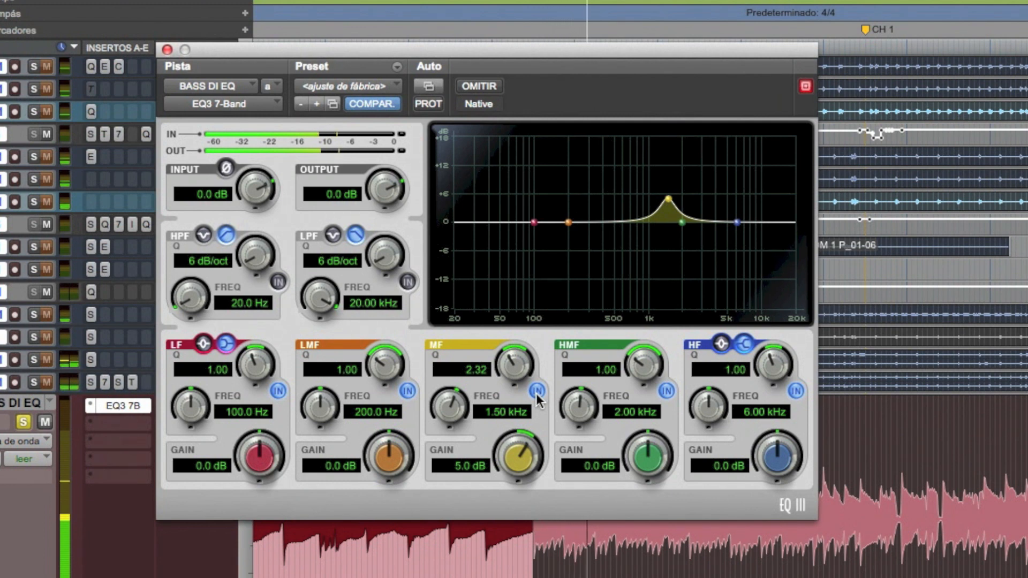
Audition the MF band on and off, and set its gain to 7.0 dB with the drum tracks soloed alongside the bass.
{"action": "left_click", "coordinate": [537, 392]}
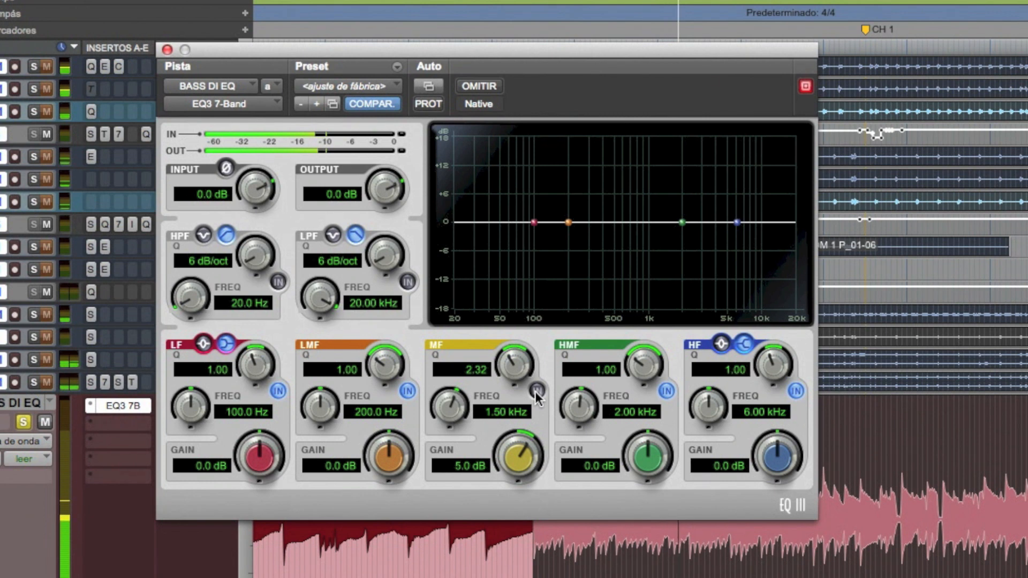
{"action": "left_click", "coordinate": [536, 391]}
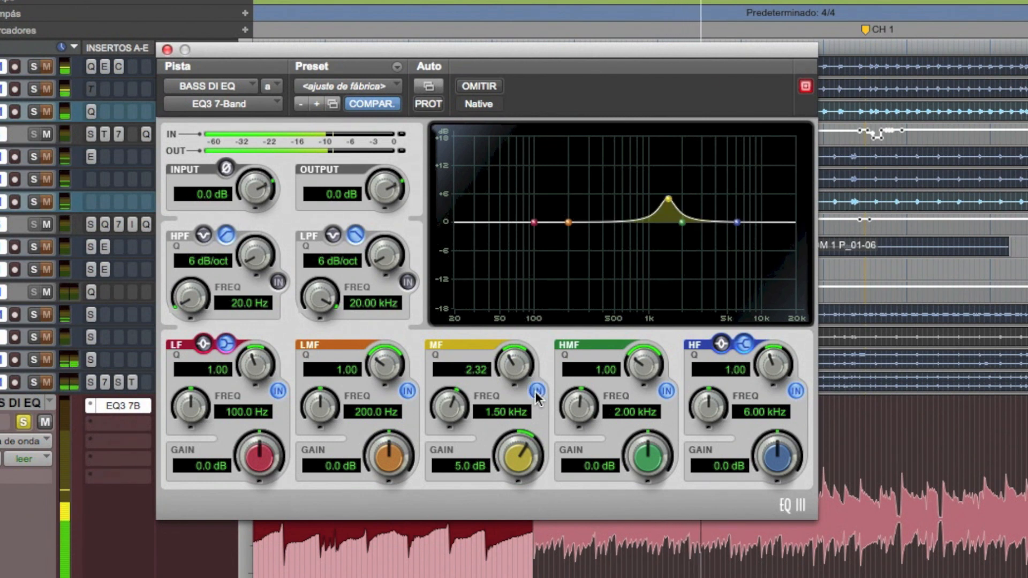
{"action": "left_click", "coordinate": [33, 380], "text": "alt"}
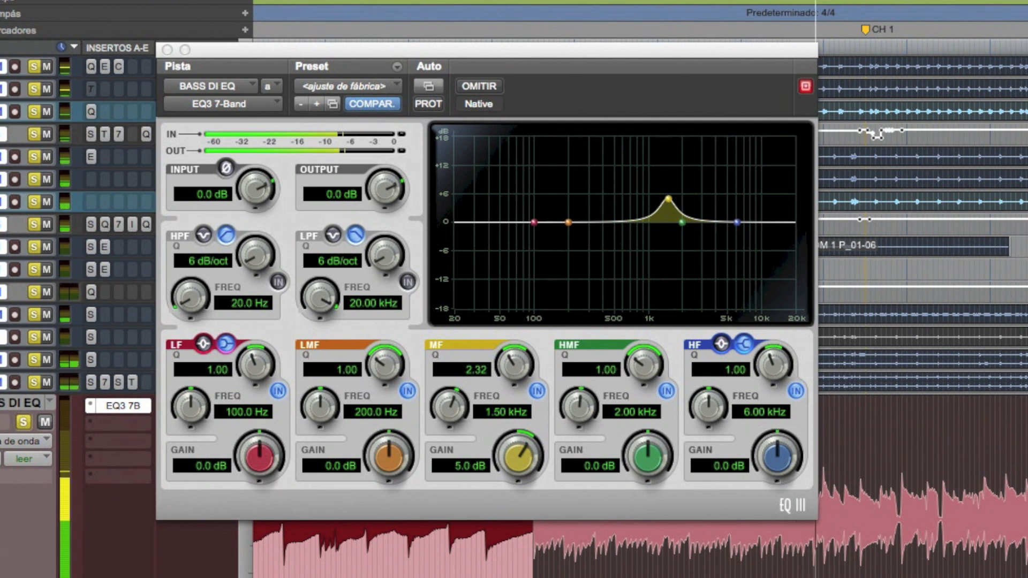
{"action": "mouse_move", "coordinate": [517, 460]}
{"action": "left_mouse_down"}
{"action": "mouse_move", "coordinate": [543, 458]}
{"action": "mouse_move", "coordinate": [533, 452]}
{"action": "left_mouse_up"}
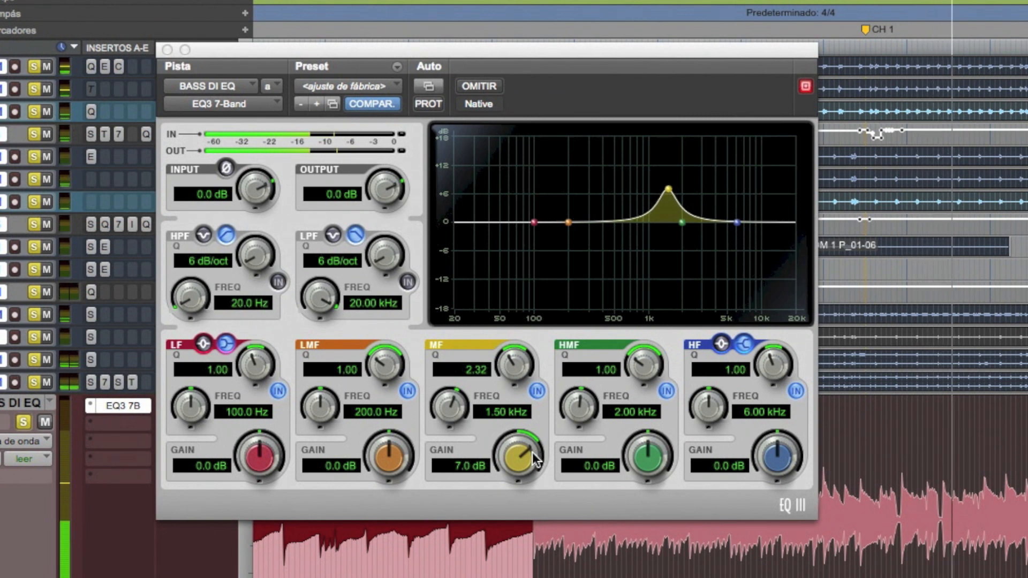
Compare the bass against the drums with the equalizer bypassed and active.
{"action": "left_click", "coordinate": [481, 86]}
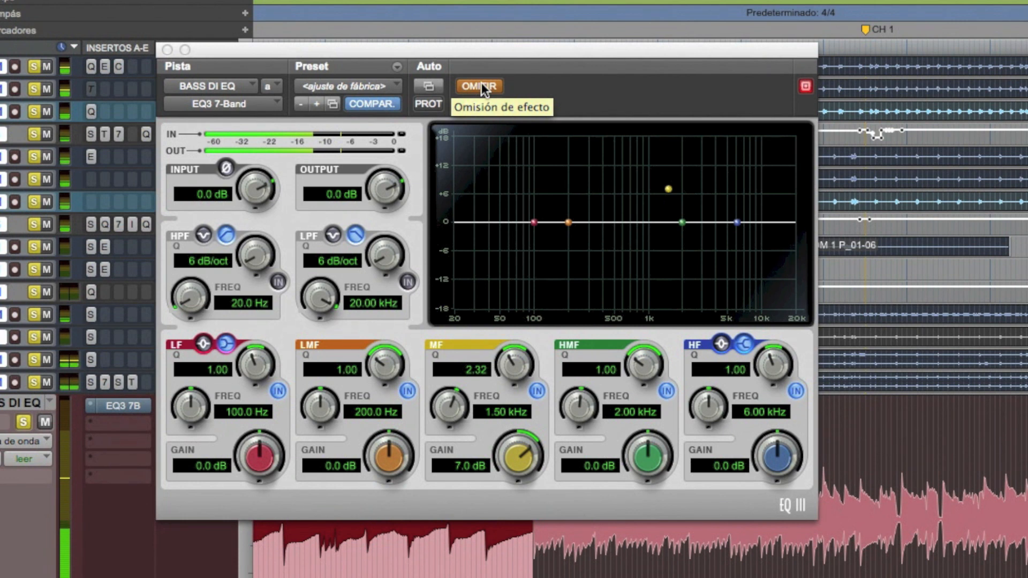
{"action": "left_click", "coordinate": [481, 84]}
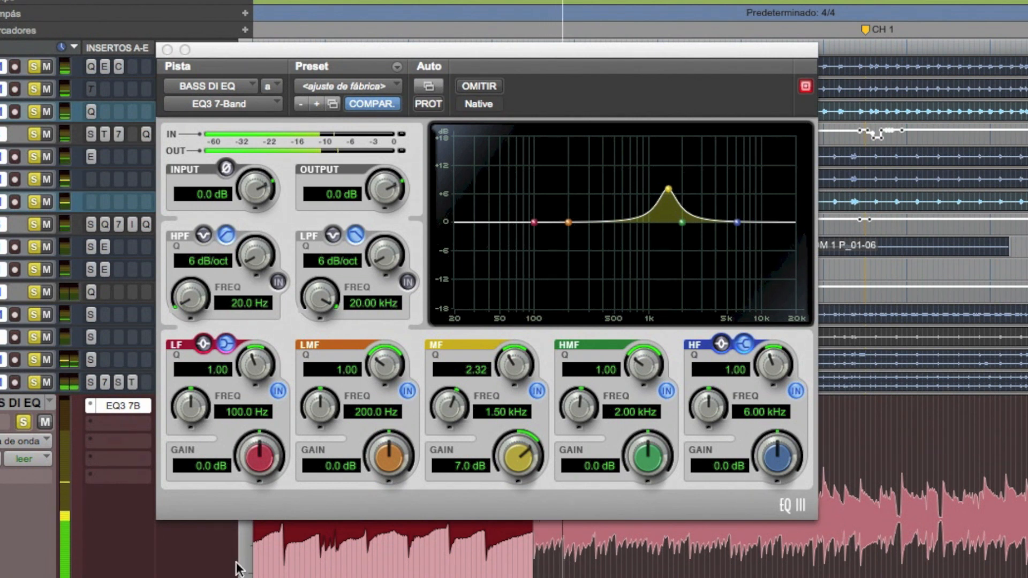
{"action": "left_click", "coordinate": [491, 88]}
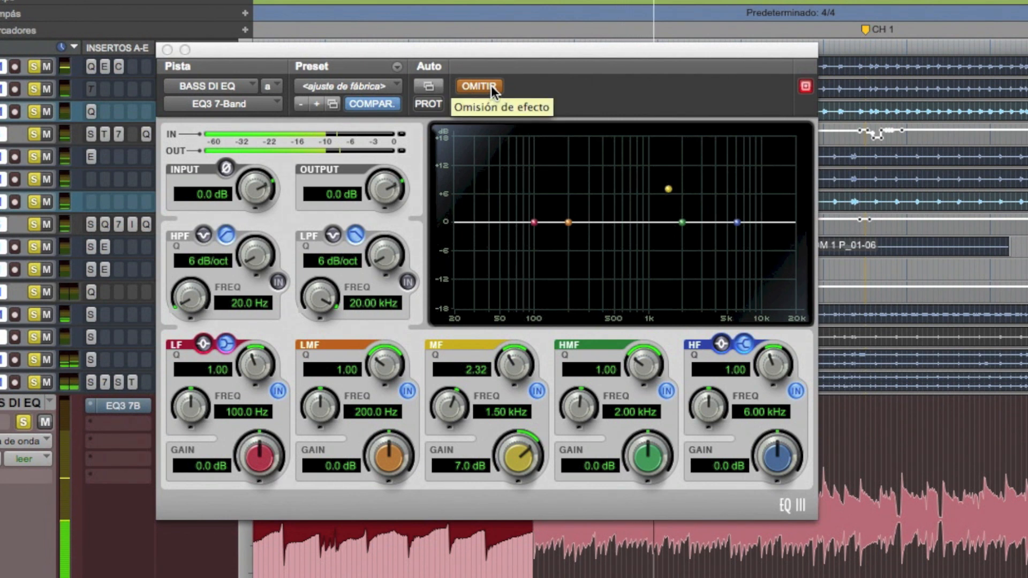
{"action": "left_click", "coordinate": [491, 85]}
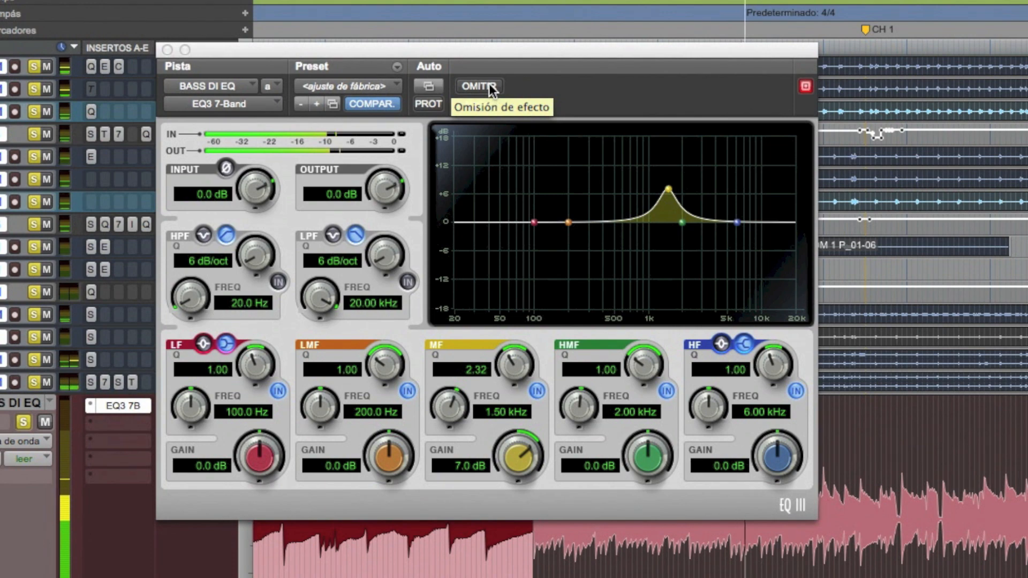
{"action": "left_click", "coordinate": [490, 84]}
{"action": "left_click", "coordinate": [490, 84]}
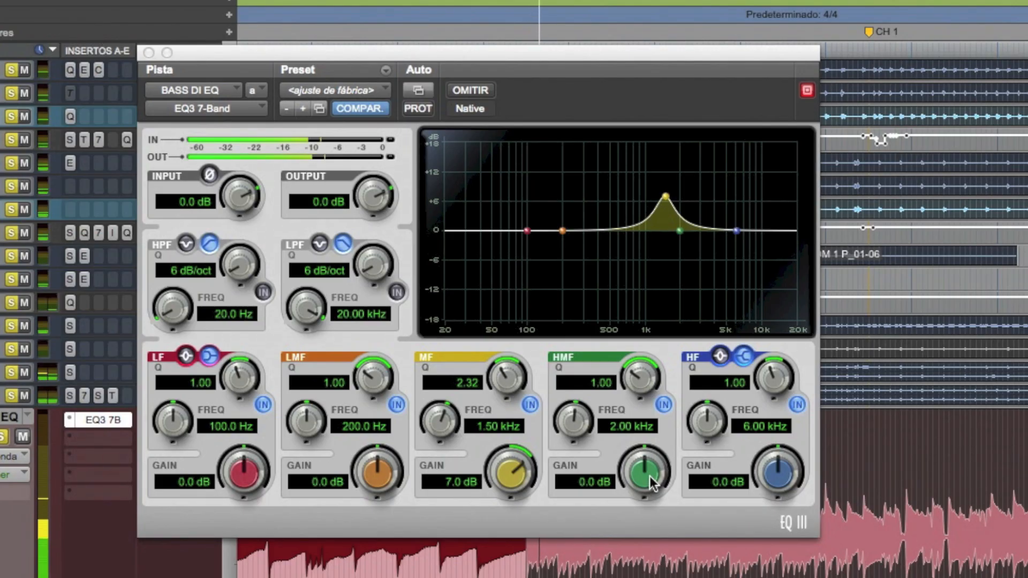
Boost the HMF band 6.4 dB at 3.21 kHz with a Q of 1.86.
{"action": "left_click_drag", "start_coordinate": [446, 391], "coordinate": [444, 374]}
{"action": "left_click_drag", "start_coordinate": [572, 423], "coordinate": [603, 415]}
{"action": "left_click_drag", "start_coordinate": [634, 385], "coordinate": [639, 376]}
{"action": "left_click_drag", "start_coordinate": [645, 463], "coordinate": [652, 458]}
{"action": "left_click_drag", "start_coordinate": [571, 426], "coordinate": [574, 423]}
{"action": "left_click_drag", "start_coordinate": [645, 470], "coordinate": [634, 500]}
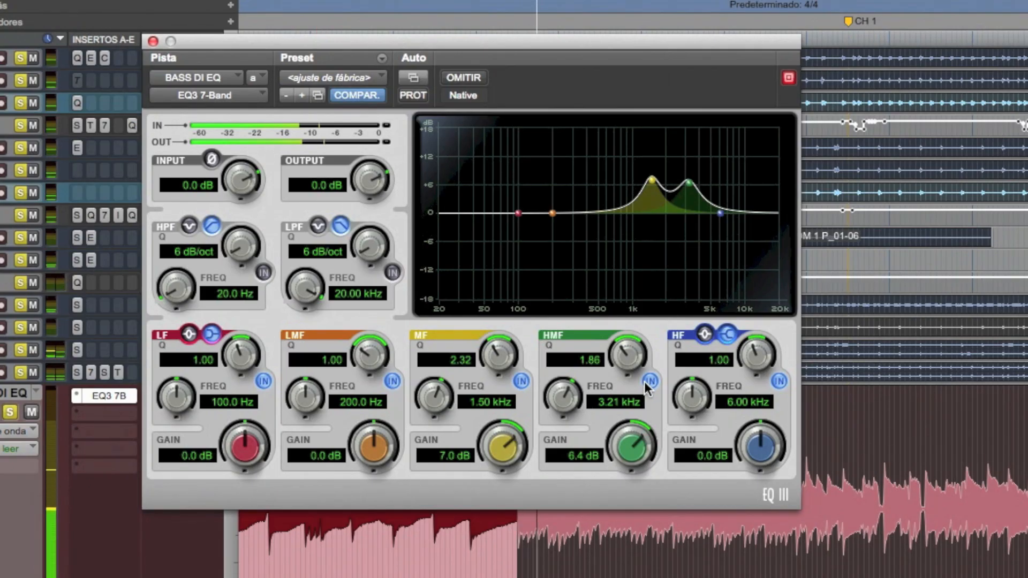
Compare the HMF band on and off while setting the MF gain to 5.7 dB and the HMF gain to 6.8 dB.
{"action": "left_click", "coordinate": [647, 382]}
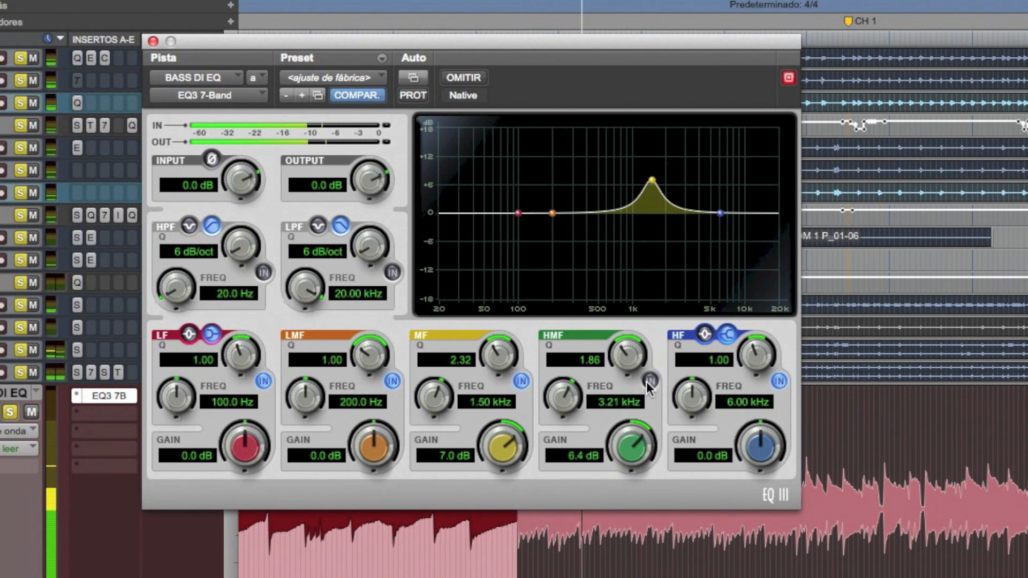
{"action": "left_click", "coordinate": [647, 382]}
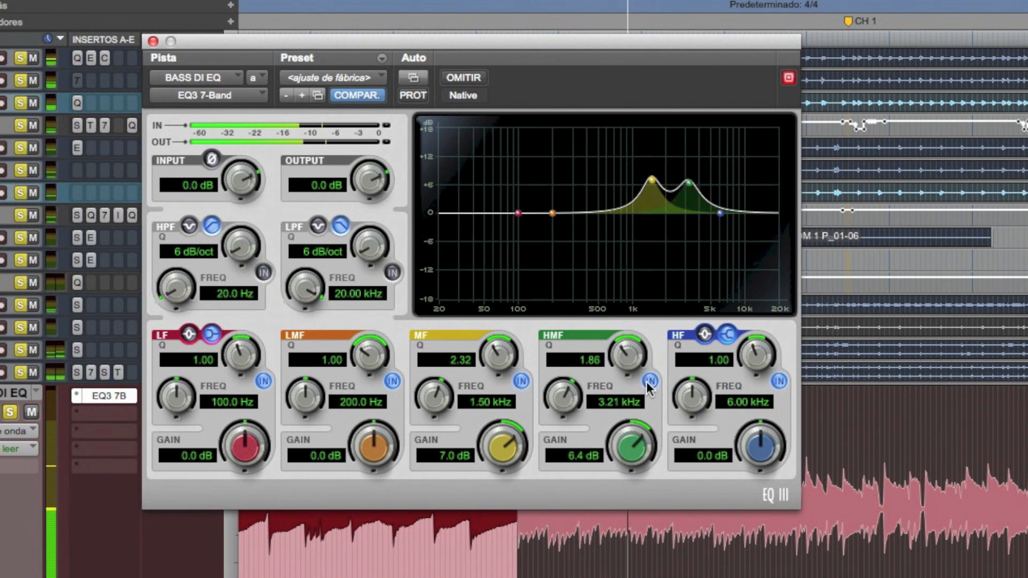
{"action": "left_click_drag", "start_coordinate": [509, 444], "coordinate": [497, 454]}
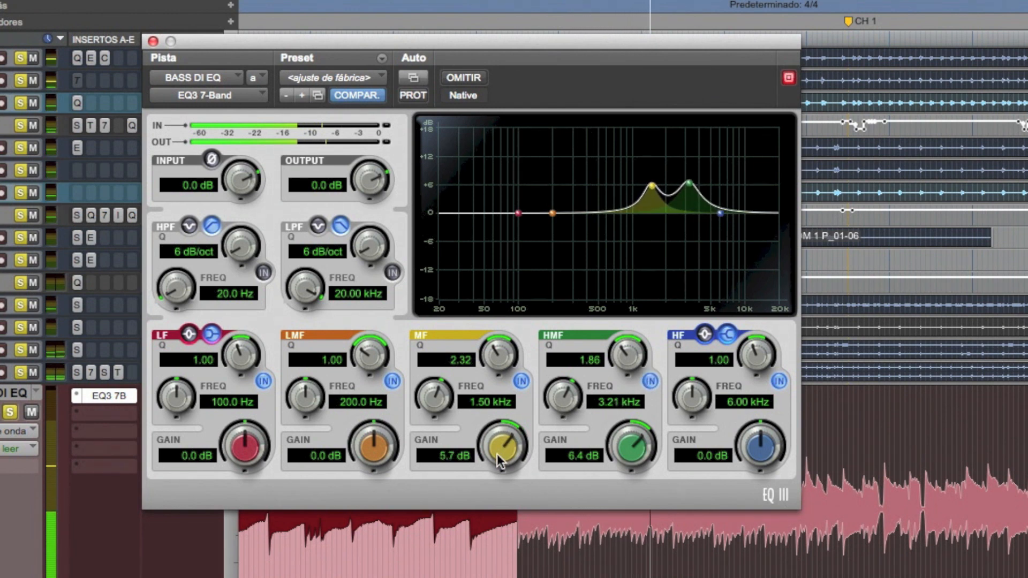
{"action": "left_click", "coordinate": [647, 381]}
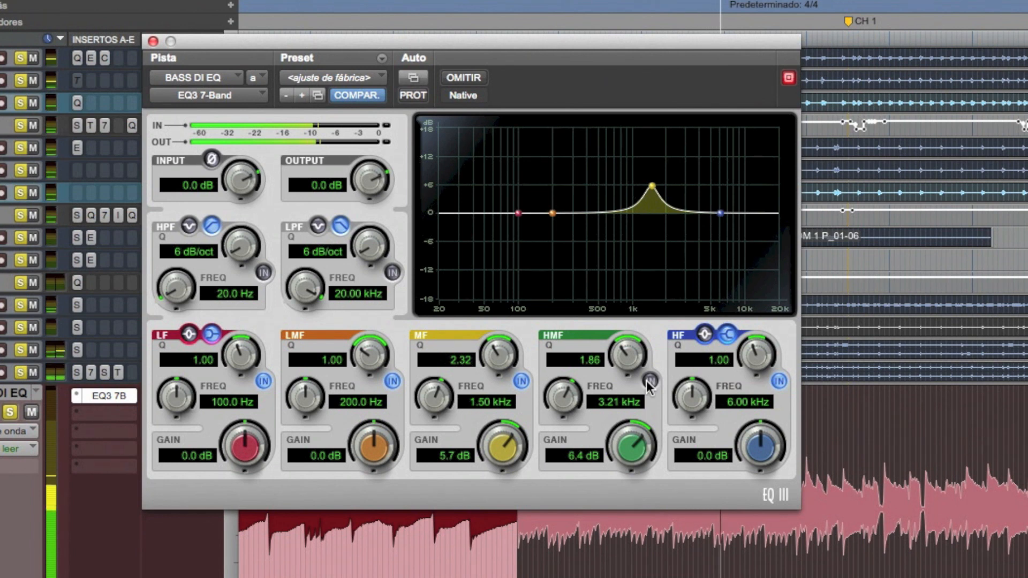
{"action": "left_click", "coordinate": [647, 380]}
{"action": "mouse_move", "coordinate": [634, 446]}
{"action": "left_mouse_down"}
{"action": "mouse_move", "coordinate": [646, 379]}
{"action": "mouse_move", "coordinate": [634, 446]}
{"action": "left_mouse_up"}
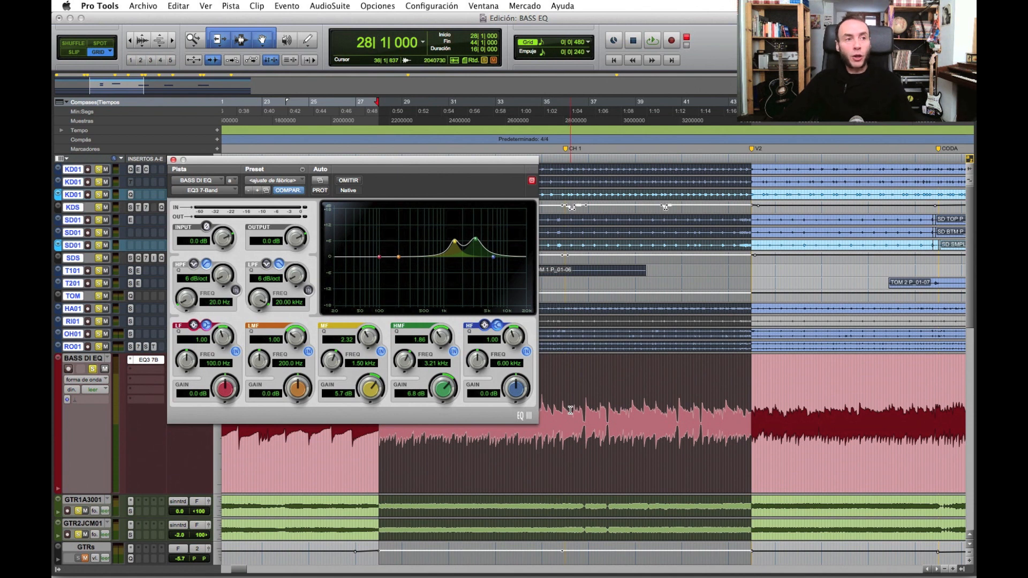
Unmute the GTRs track and compare the bass in the mix with its equalizer bypassed and active.
{"action": "left_click", "coordinate": [85, 558]}
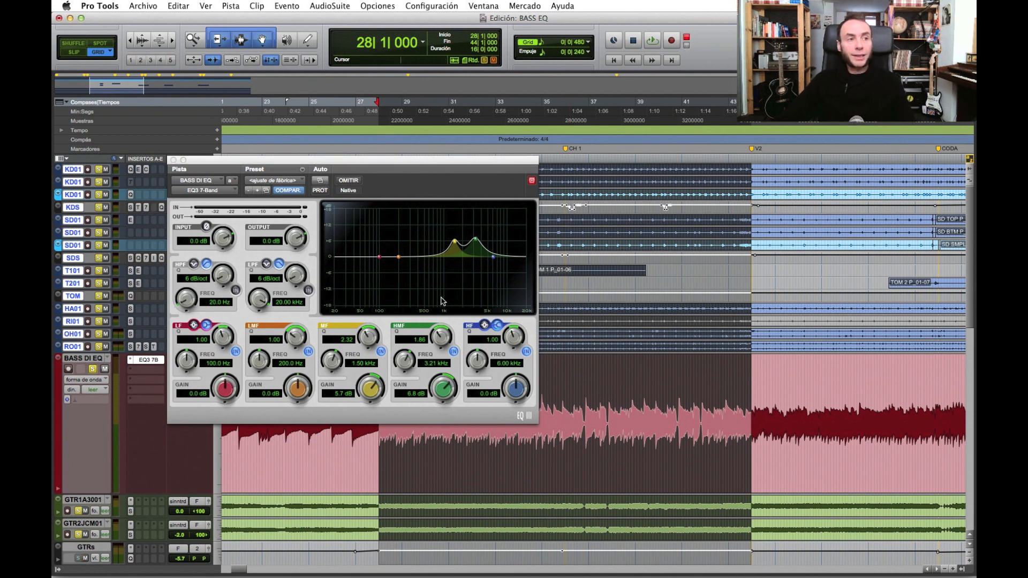
{"action": "left_click", "coordinate": [349, 181]}
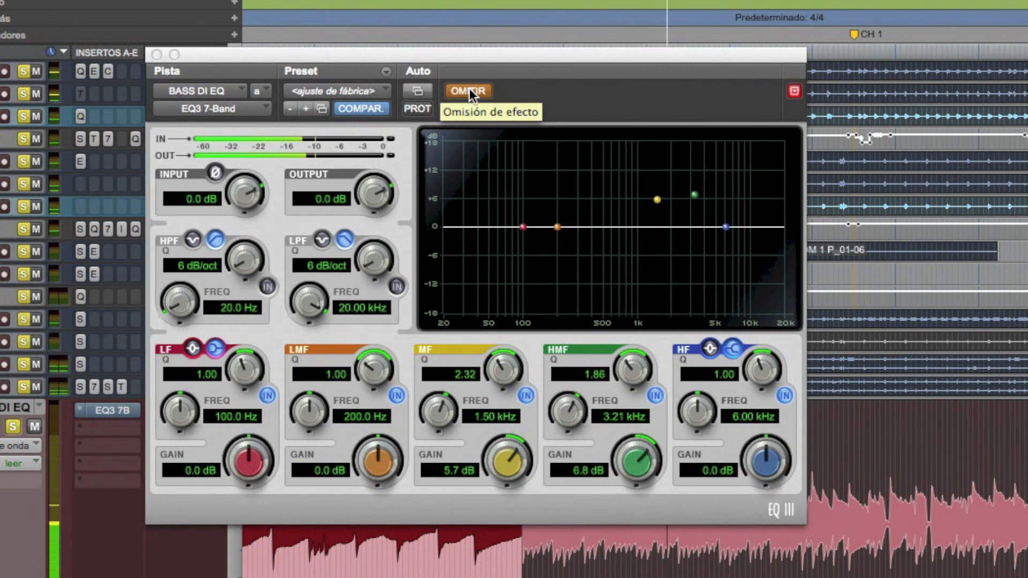
{"action": "left_click", "coordinate": [469, 89]}
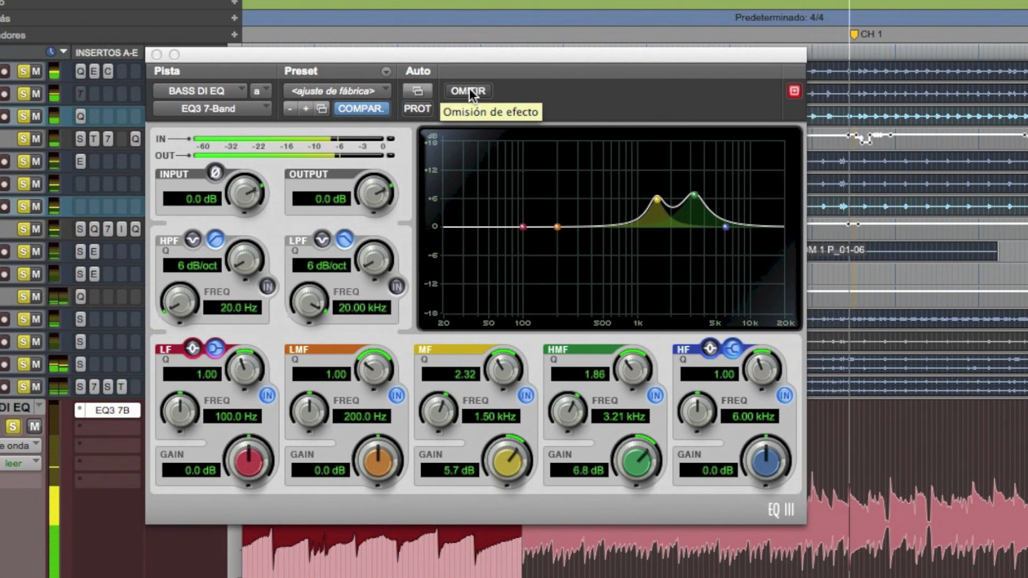
{"action": "left_click", "coordinate": [470, 90]}
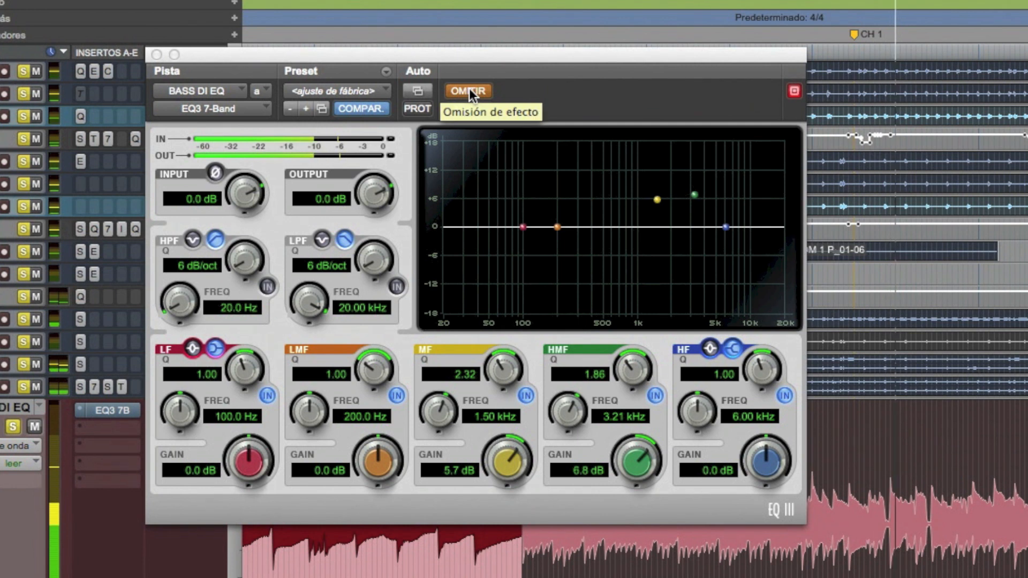
{"action": "left_click", "coordinate": [469, 91]}
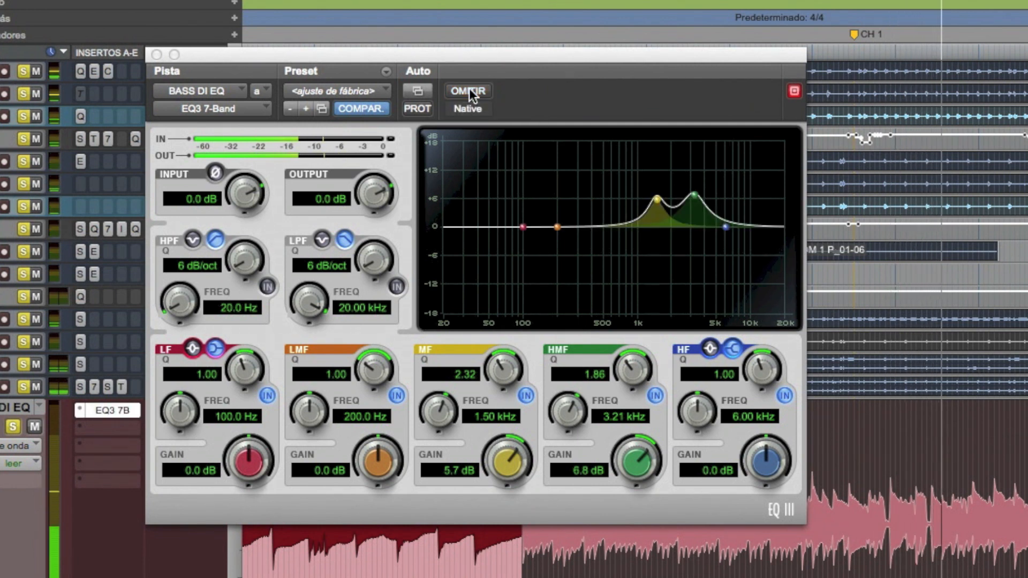
Raise the HMF gain to 10.4 dB and the MF gain to 8.1 dB, comparing the result with the equalizer bypassed.
{"action": "left_click_drag", "start_coordinate": [621, 436], "coordinate": [675, 435]}
{"action": "left_click_drag", "start_coordinate": [503, 467], "coordinate": [531, 454]}
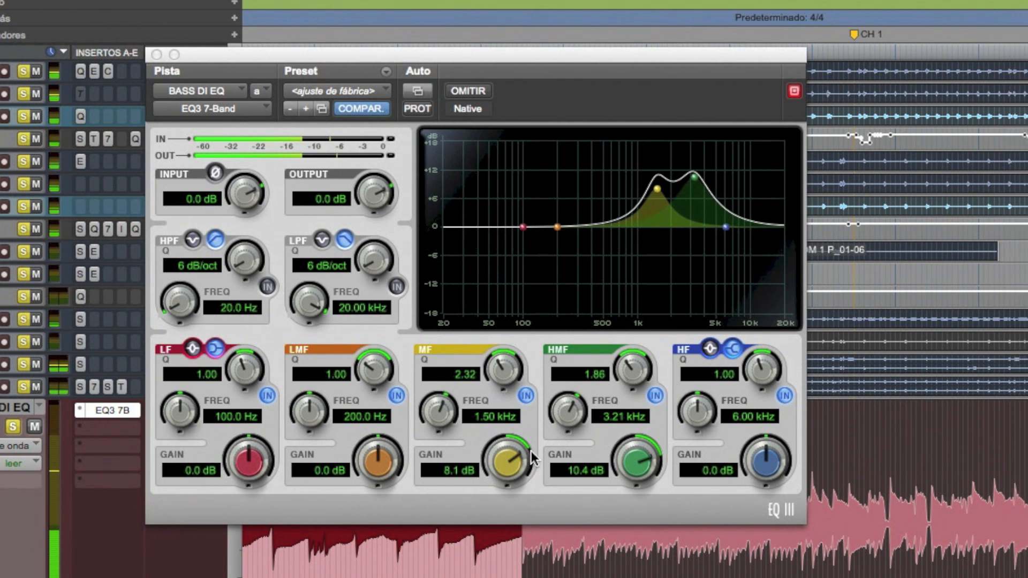
{"action": "left_click", "coordinate": [474, 90]}
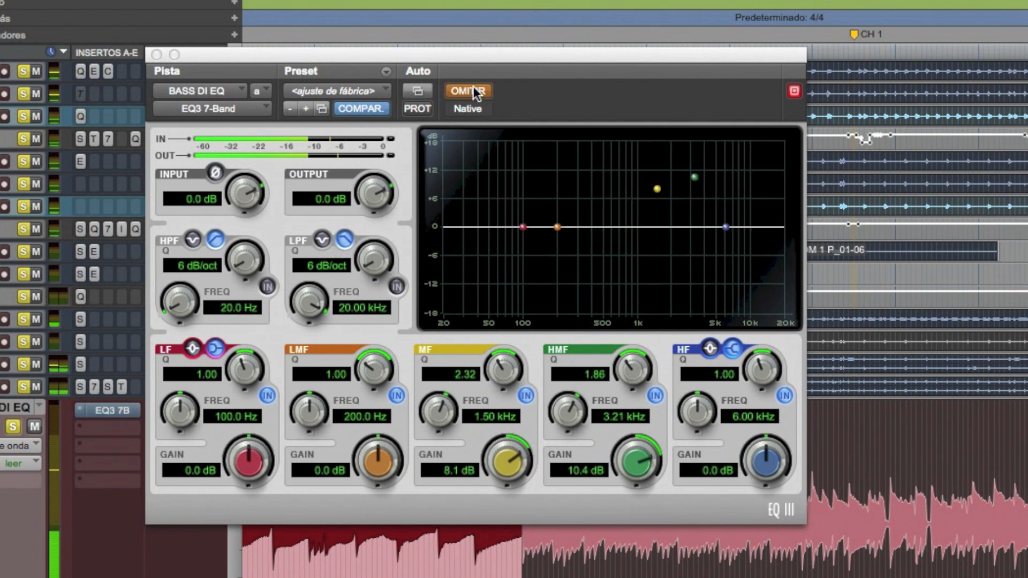
{"action": "left_click", "coordinate": [473, 91]}
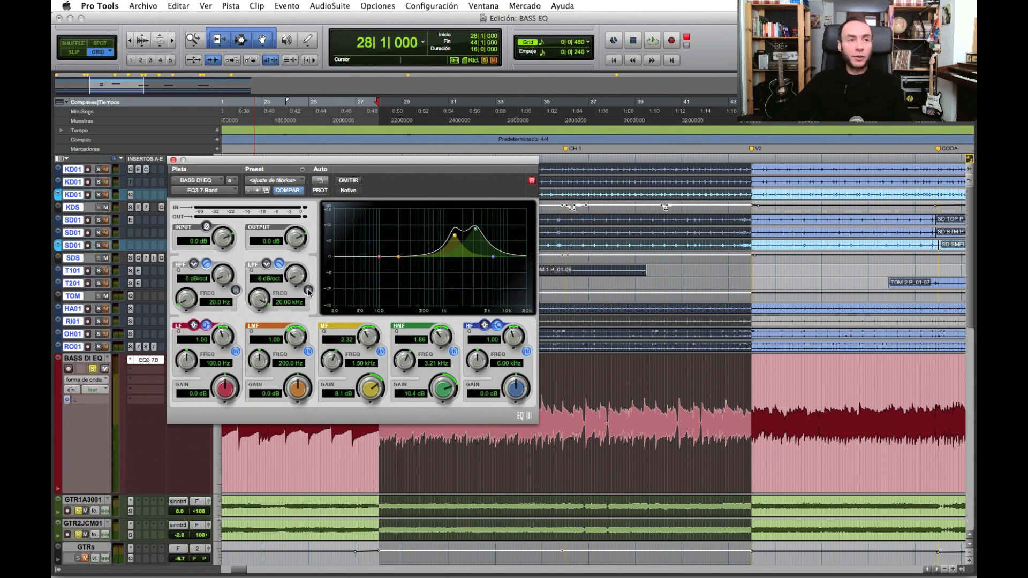
Enable the low-pass filter at 24 dB/oct and 6.83 kHz during playback, and compare the bass with and without it.
{"action": "left_click", "coordinate": [308, 291]}
{"action": "key", "text": "space"}
{"action": "left_click_drag", "start_coordinate": [296, 276], "coordinate": [296, 248]}
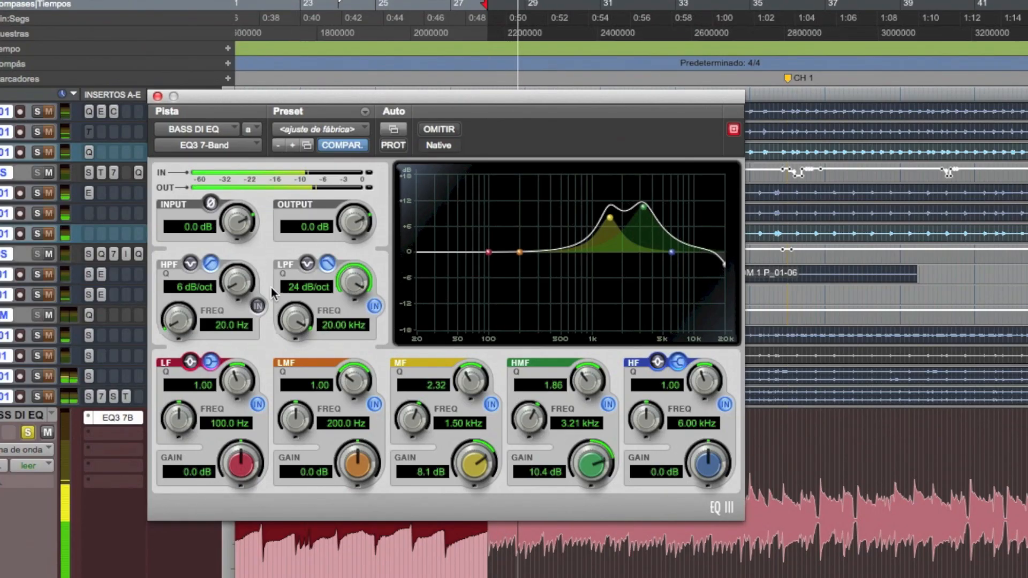
{"action": "left_click_drag", "start_coordinate": [281, 313], "coordinate": [229, 336]}
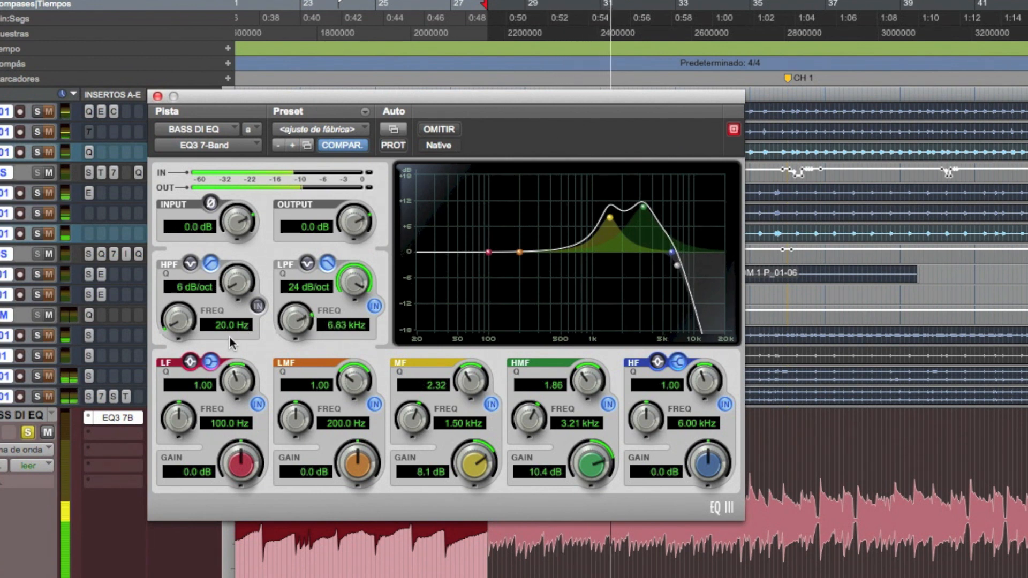
{"action": "left_click", "coordinate": [372, 306]}
{"action": "left_click", "coordinate": [372, 306]}
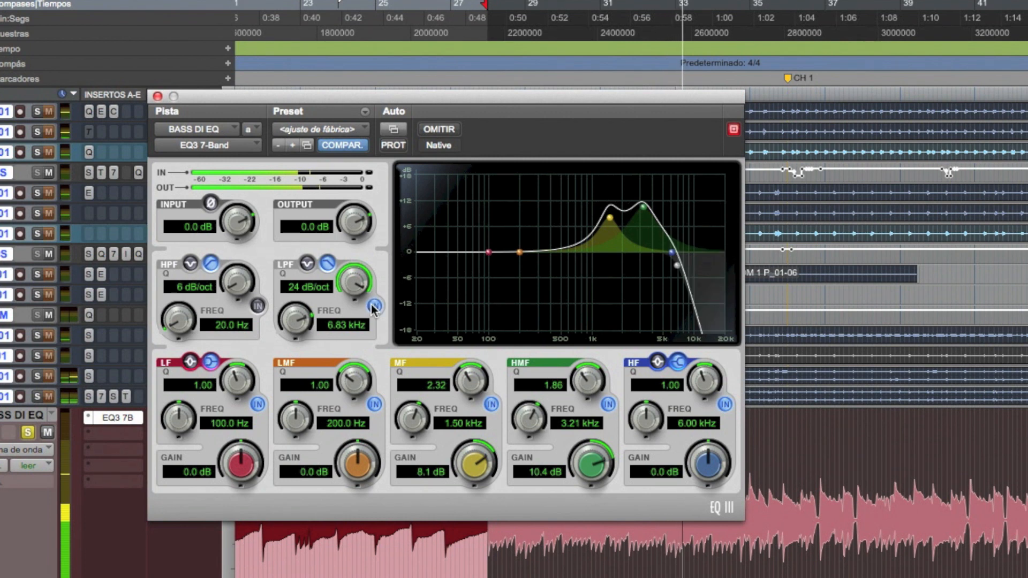
Stop playback and bypass the equalizer on the bass track.
{"action": "key", "text": "space"}
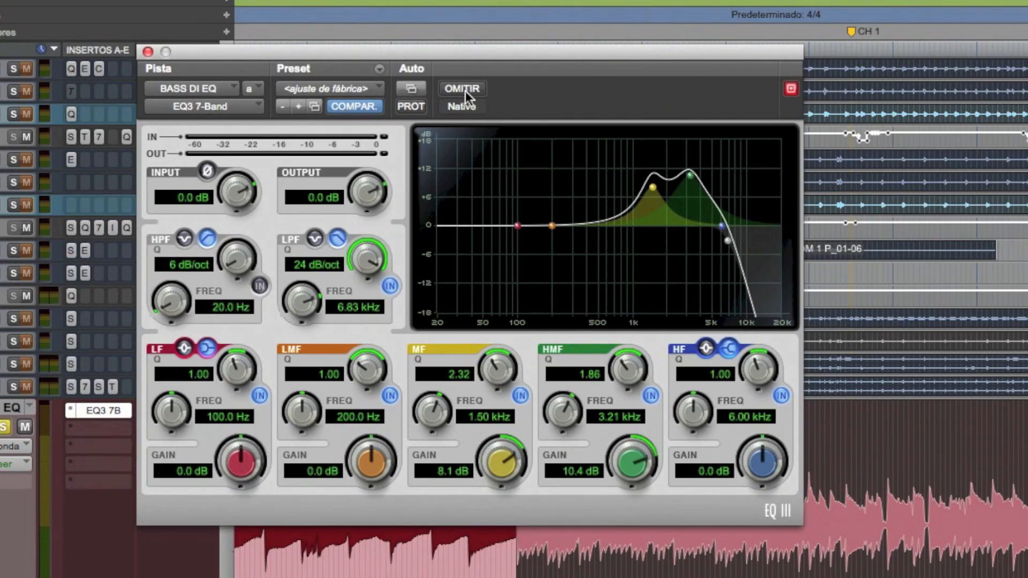
{"action": "left_click", "coordinate": [465, 87]}
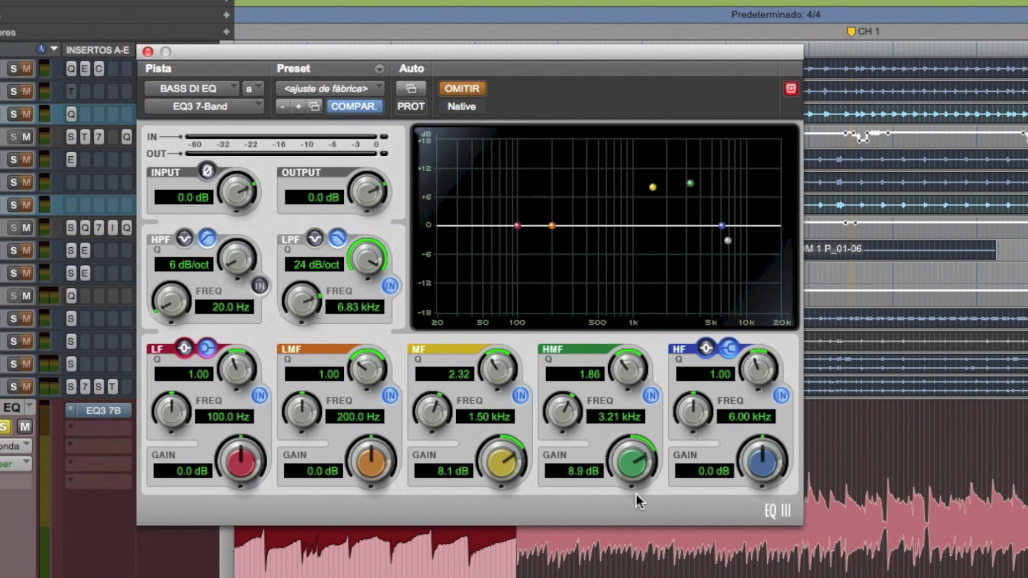
Reactivate the bass equalizer and lower the HMF gain to 7.5 dB and the MF gain to 7.2 dB.
{"action": "left_click", "coordinate": [465, 90]}
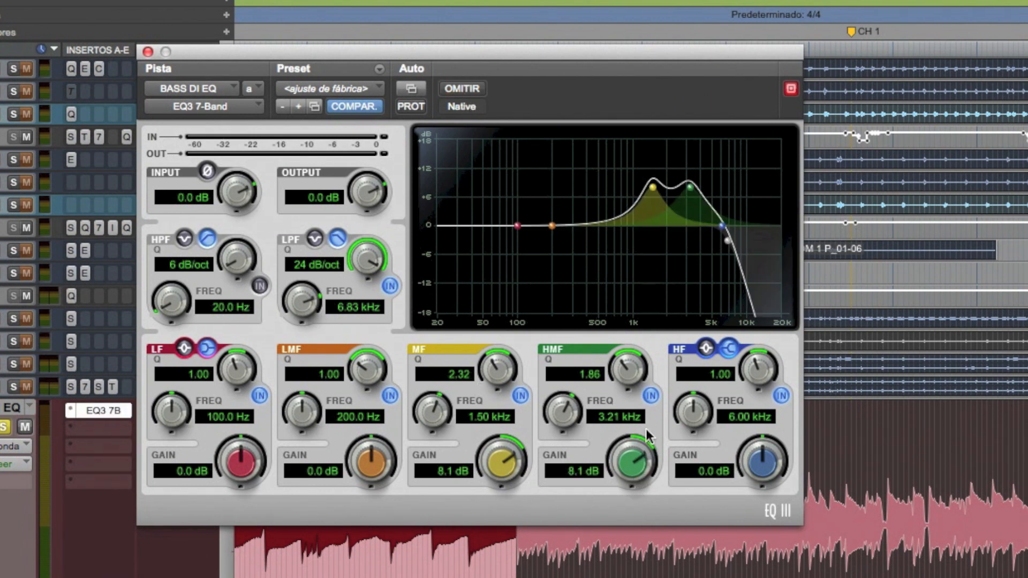
{"action": "left_click_drag", "start_coordinate": [642, 454], "coordinate": [633, 449]}
{"action": "left_click_drag", "start_coordinate": [514, 464], "coordinate": [502, 466]}
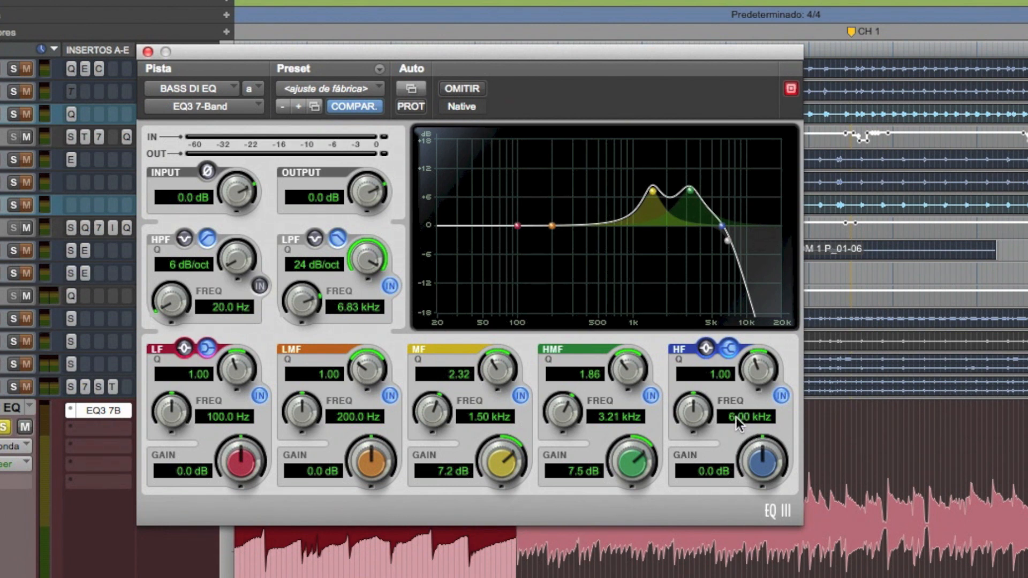
Play the bass alone, compare it with the equalizer bypassed and active, and lower the equalizer's output to -1.0 dB.
{"action": "left_click", "coordinate": [462, 87]}
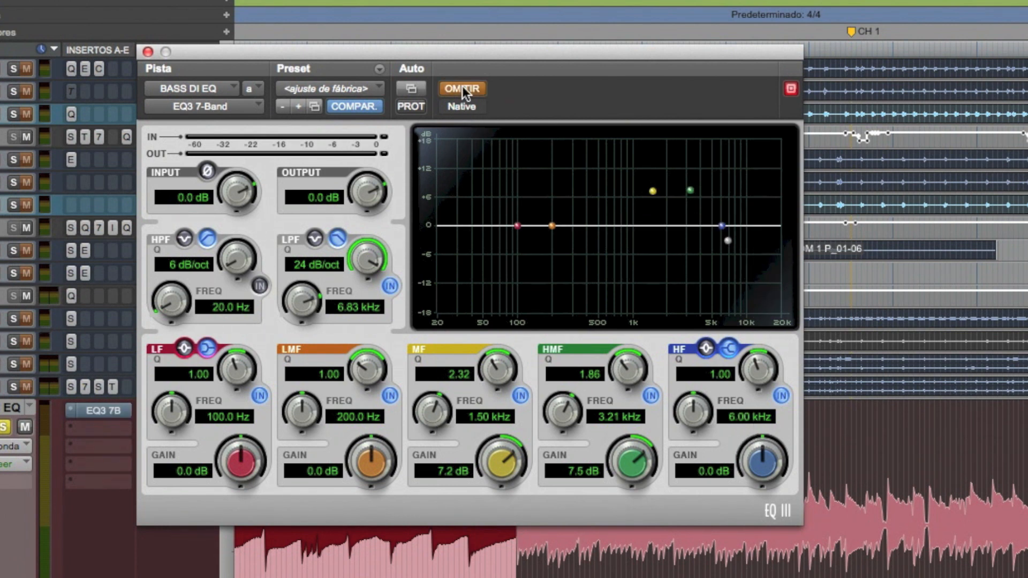
{"action": "key", "text": "space"}
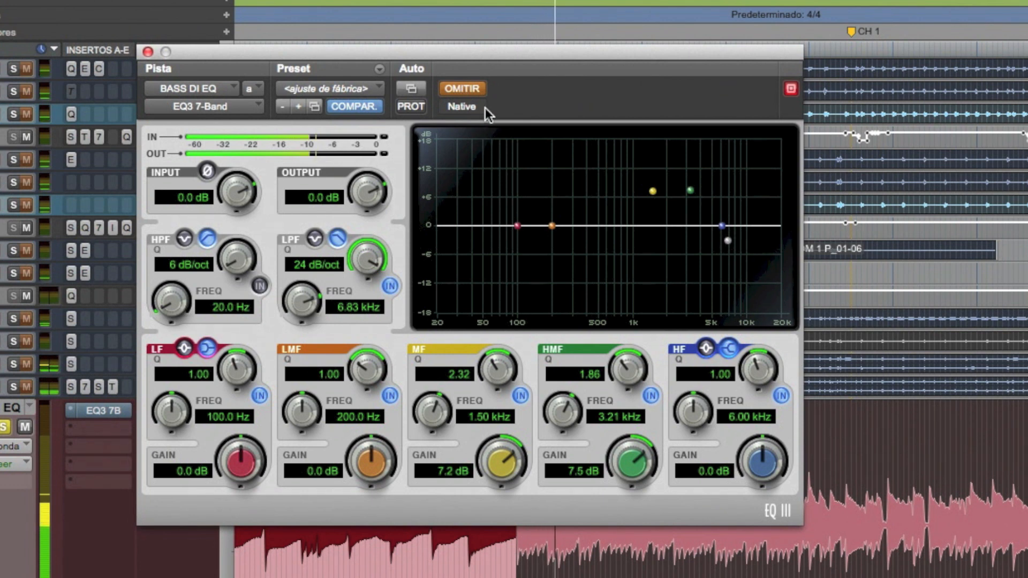
{"action": "left_click", "coordinate": [466, 88]}
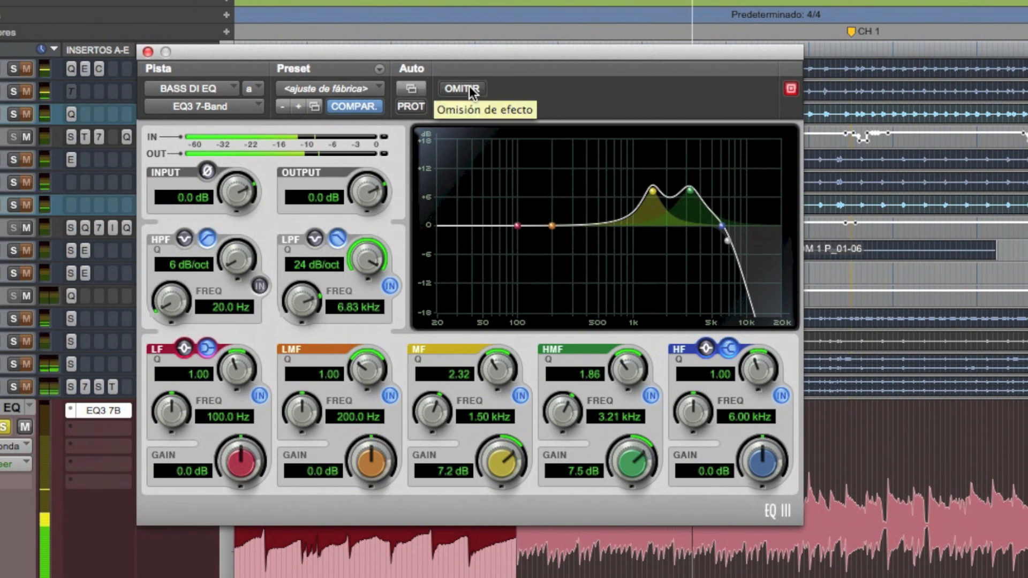
{"action": "left_click_drag", "start_coordinate": [385, 192], "coordinate": [367, 198]}
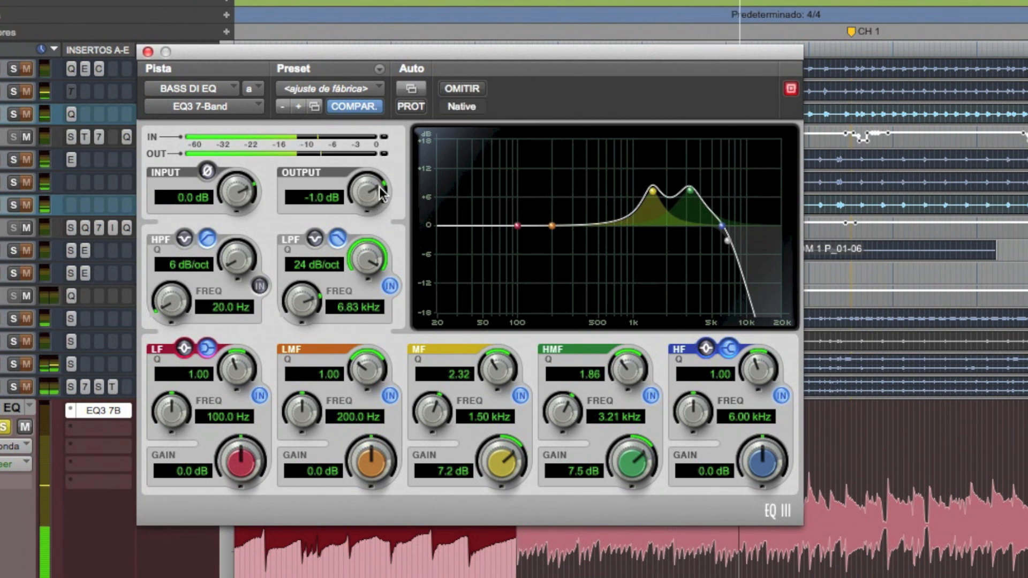
{"action": "left_click", "coordinate": [463, 86]}
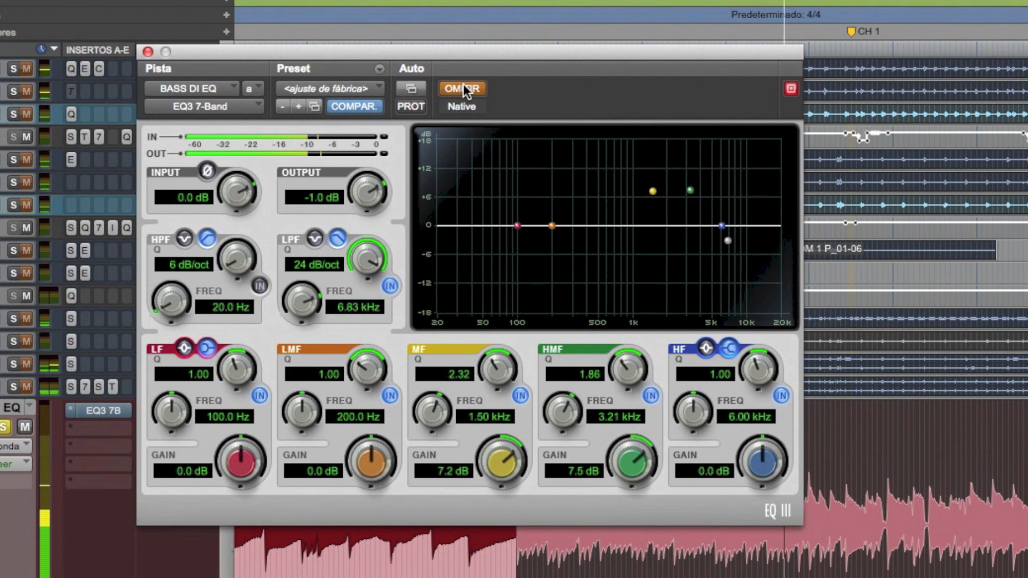
{"action": "left_click", "coordinate": [464, 87]}
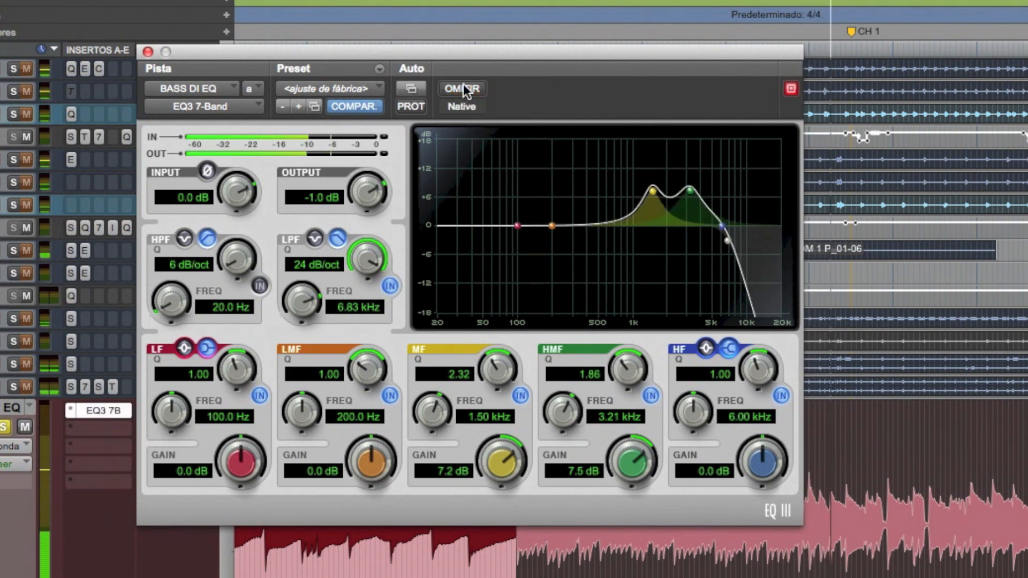
Add the drum tracks to the soloed bass and compare the sound with the bass equalizer bypassed and active.
{"action": "left_click", "coordinate": [14, 383]}
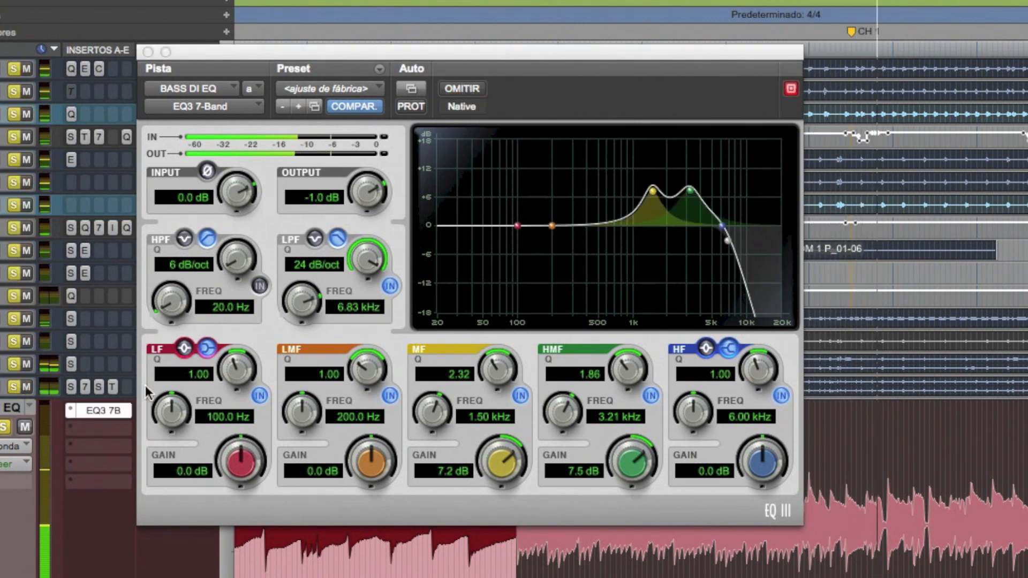
{"action": "left_click", "coordinate": [462, 88]}
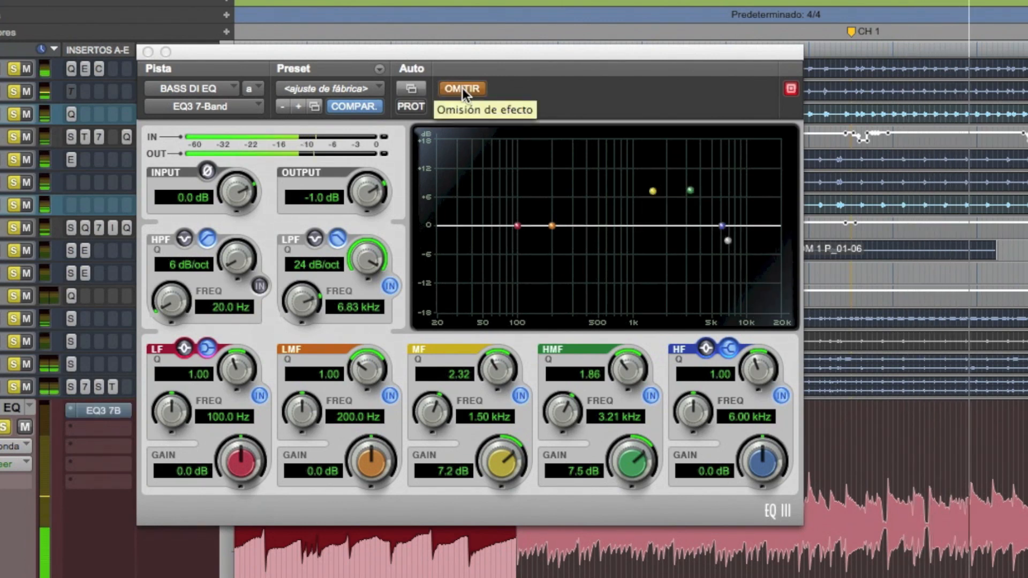
{"action": "left_click", "coordinate": [462, 88]}
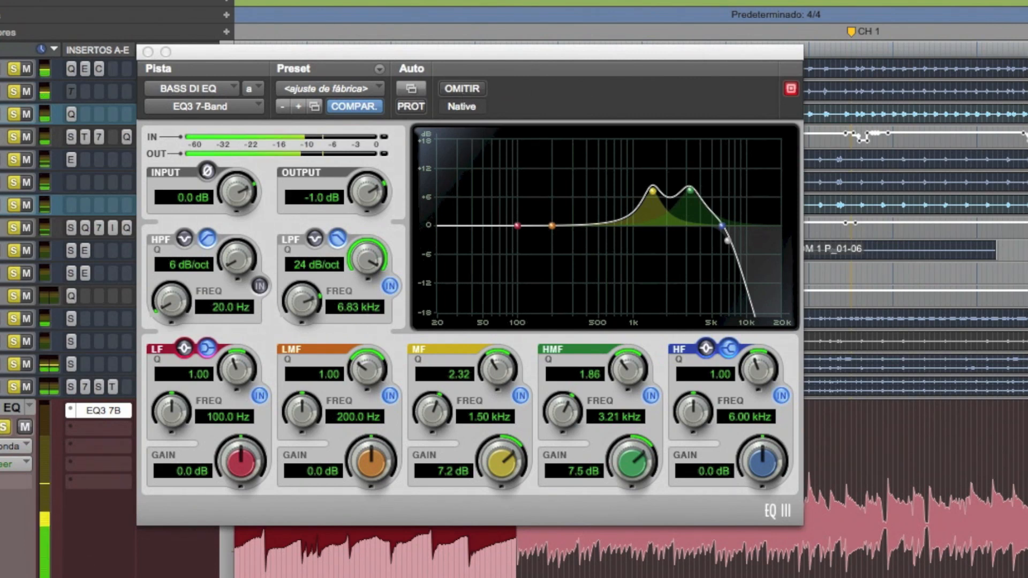
{"action": "left_click", "coordinate": [471, 88]}
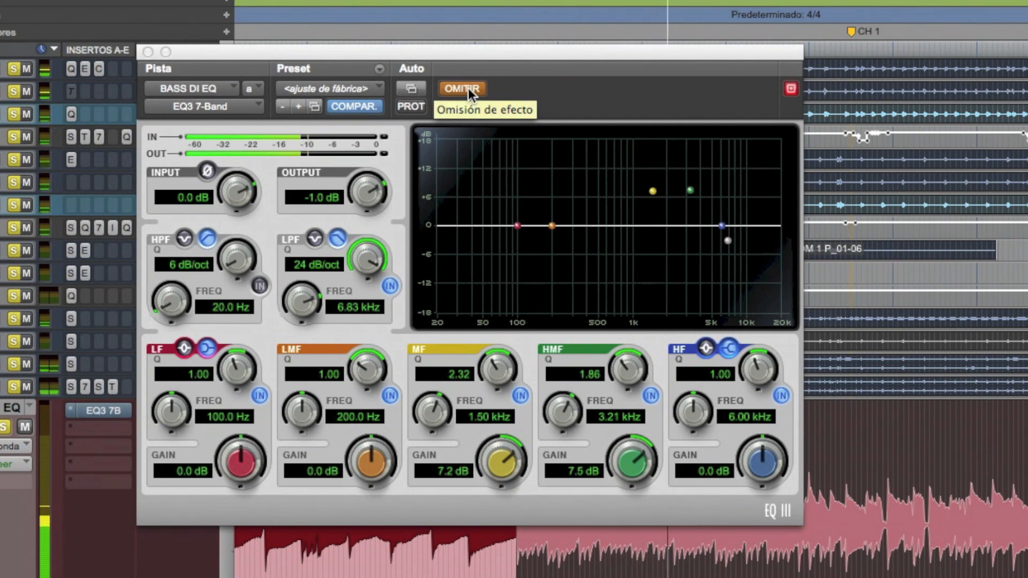
{"action": "left_click", "coordinate": [468, 88]}
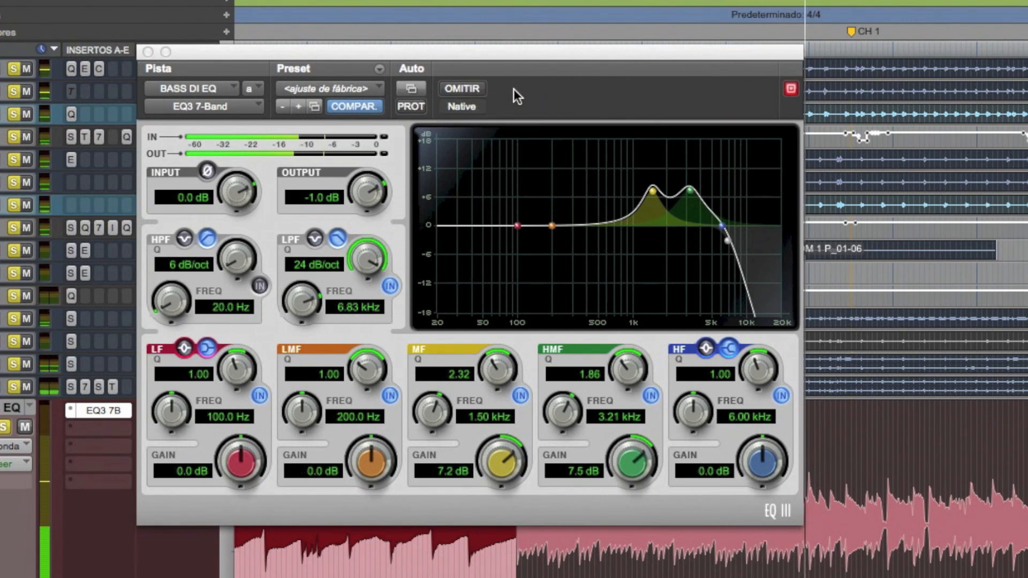
{"action": "left_click", "coordinate": [470, 91]}
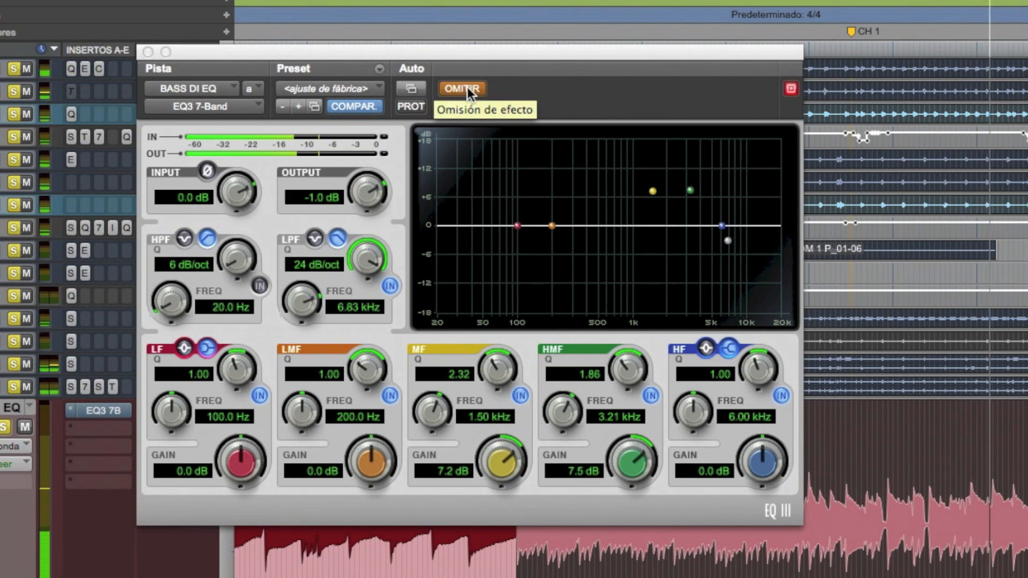
{"action": "left_click", "coordinate": [468, 90]}
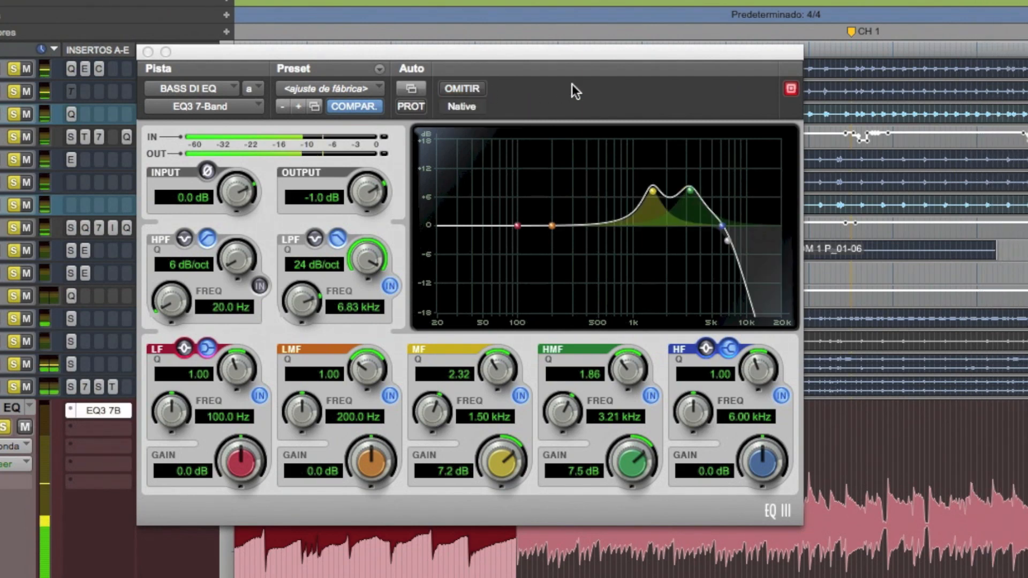
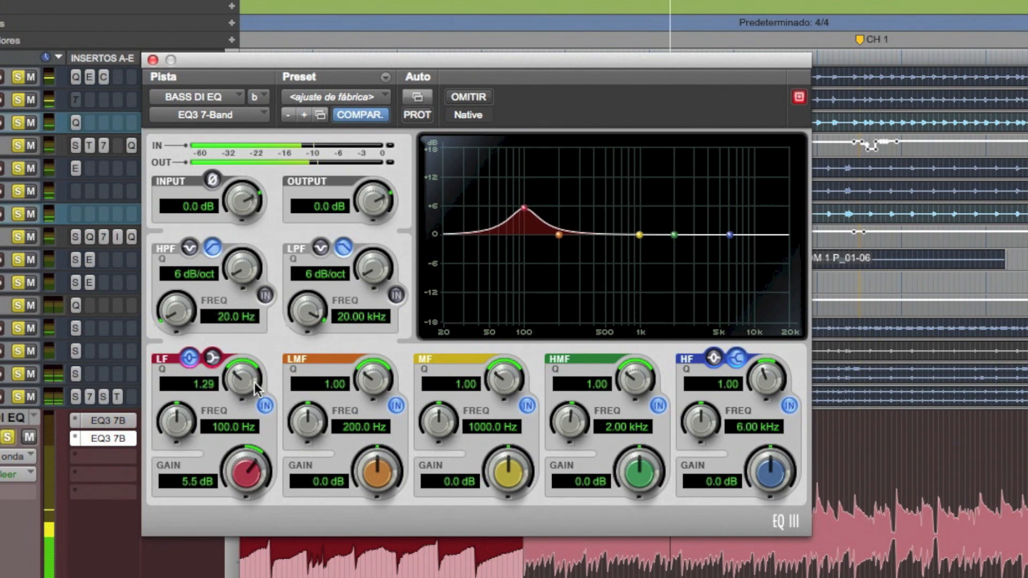
Sweep the LF peak of the bass's second equalizer during playback, settling on 107.5 Hz with a 6.2 dB gain.
{"action": "left_click_drag", "start_coordinate": [174, 423], "coordinate": [151, 444]}
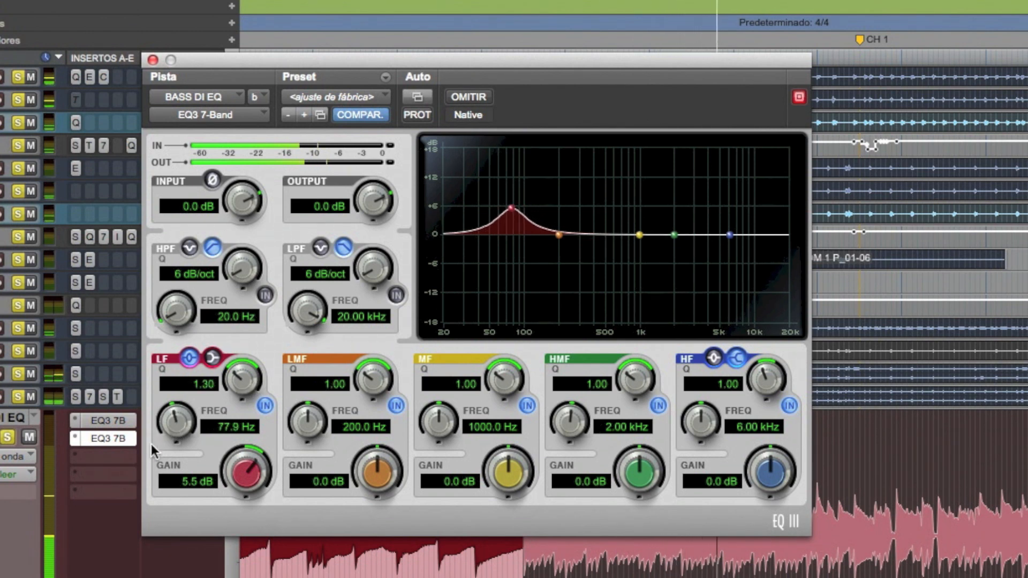
{"action": "left_click_drag", "start_coordinate": [247, 468], "coordinate": [278, 458]}
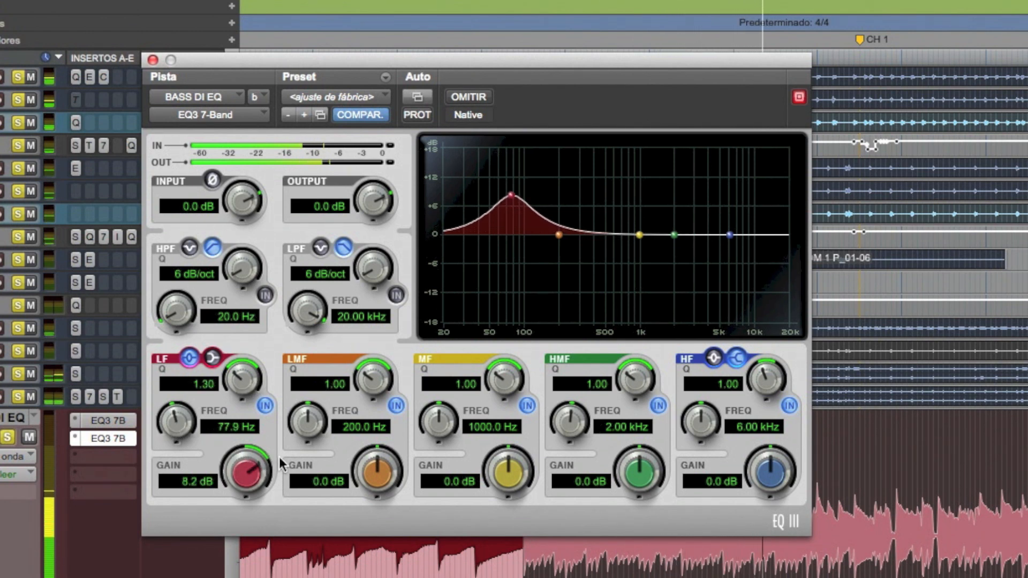
{"action": "left_click_drag", "start_coordinate": [177, 439], "coordinate": [227, 420]}
{"action": "left_click_drag", "start_coordinate": [241, 466], "coordinate": [217, 469]}
{"action": "left_click_drag", "start_coordinate": [177, 423], "coordinate": [159, 426]}
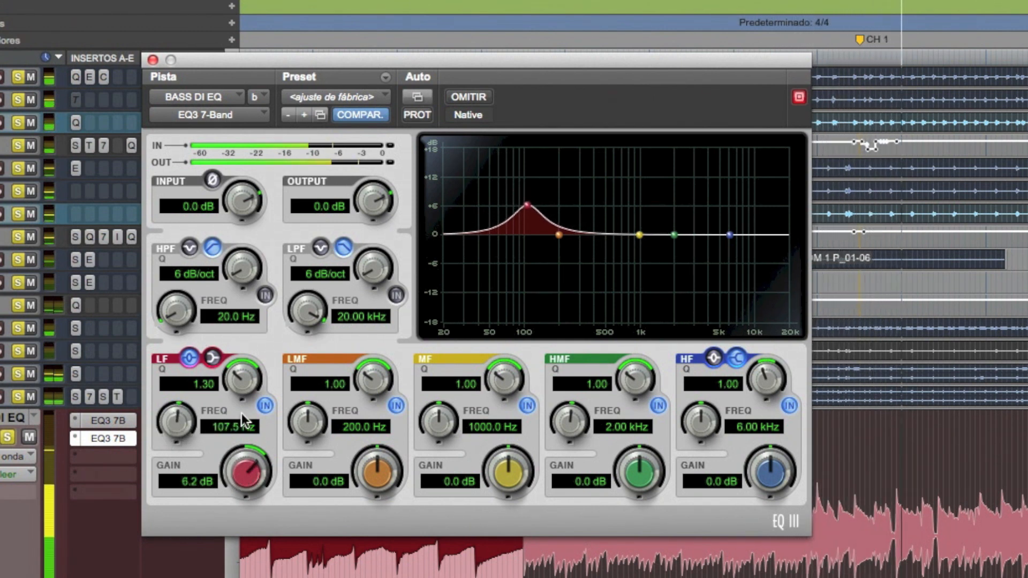
Compare the bass with and without the LF boost, and lower the LF gain to 5.1 dB.
{"action": "left_click", "coordinate": [265, 406]}
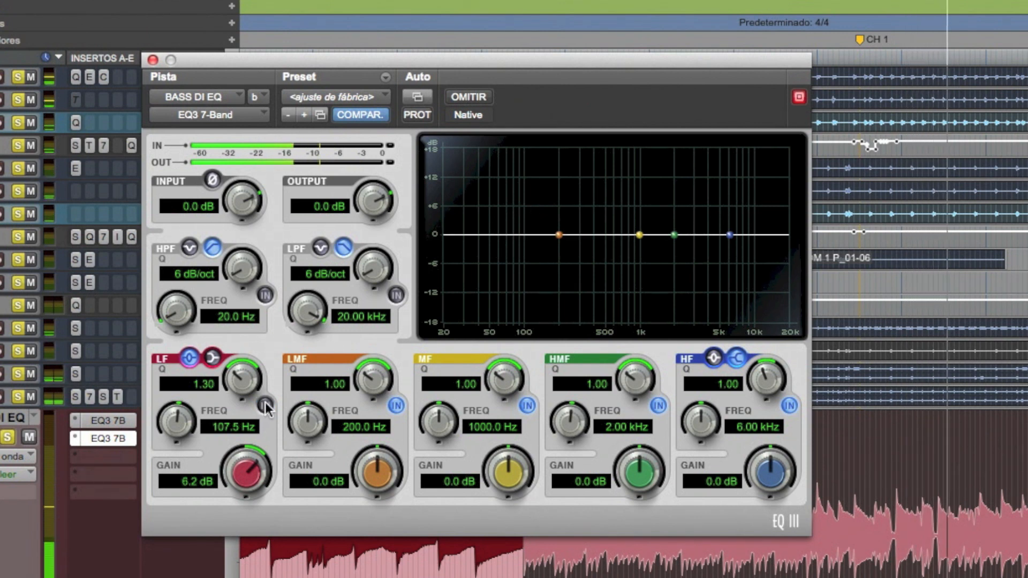
{"action": "left_click", "coordinate": [265, 405]}
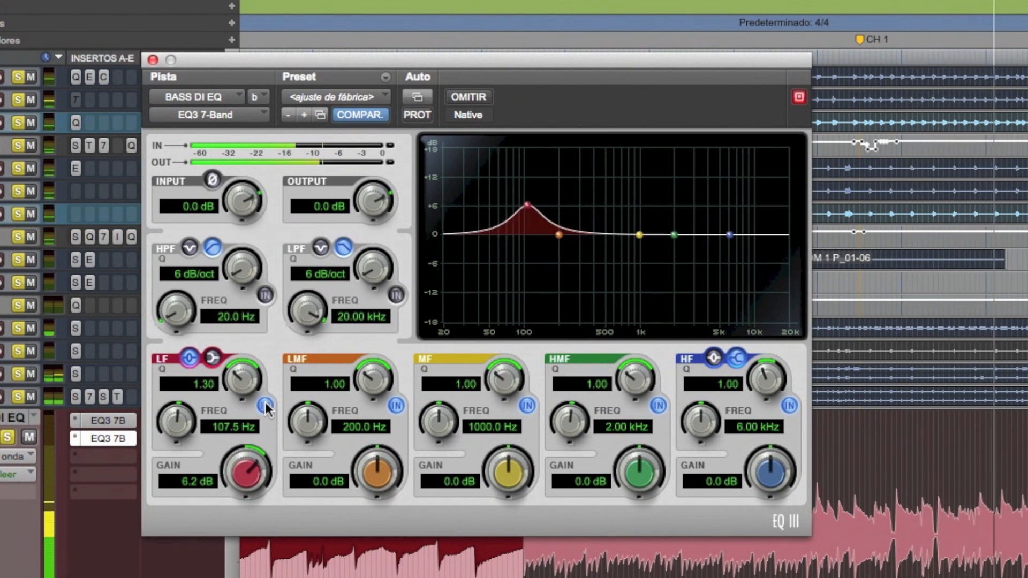
{"action": "left_click_drag", "start_coordinate": [244, 471], "coordinate": [226, 479]}
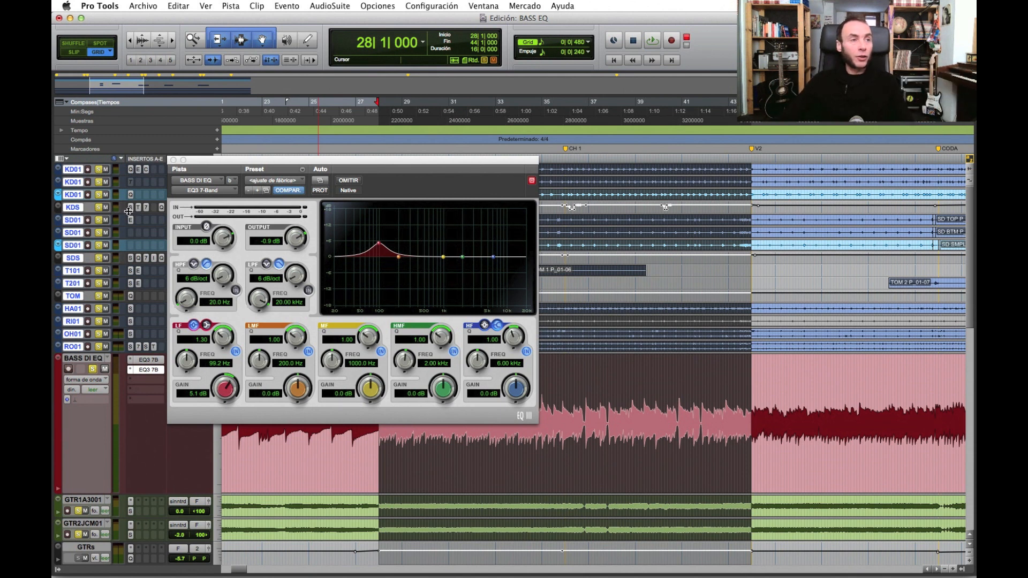
Check the low-frequency settings of the KDS kick equalizer, and return to the bass track's second equalizer.
{"action": "left_click", "coordinate": [161, 207]}
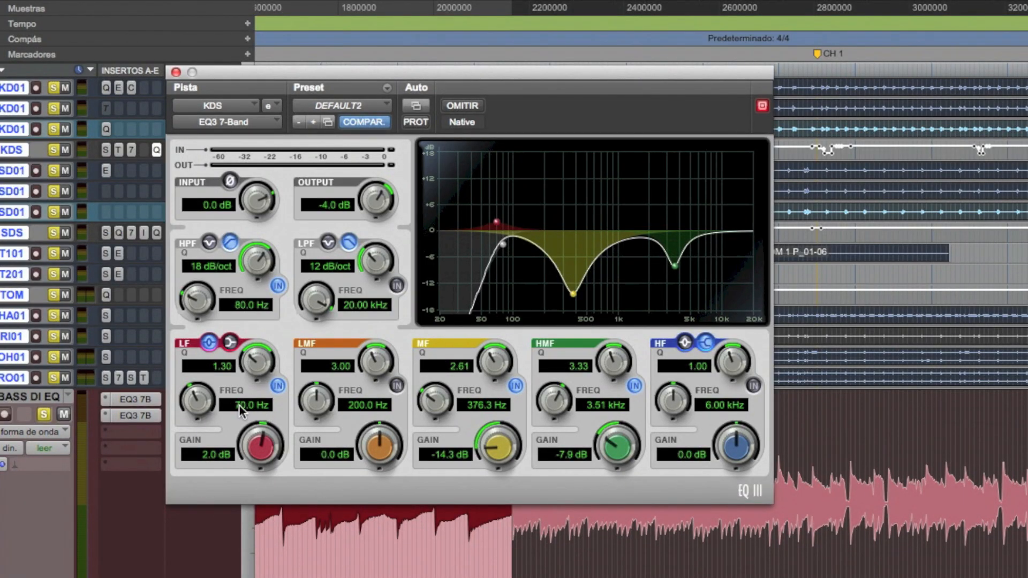
{"action": "left_click", "coordinate": [132, 416]}
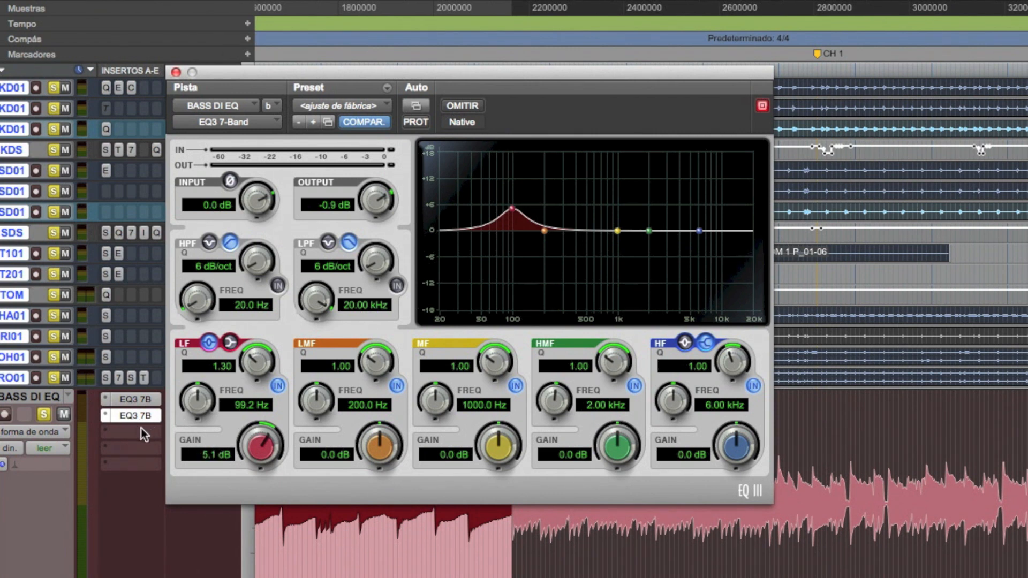
Insert a third EQ3 7-Band on the bass track and enable its high-pass filter at 24 dB/oct and 75 Hz.
{"action": "left_click", "coordinate": [139, 433]}
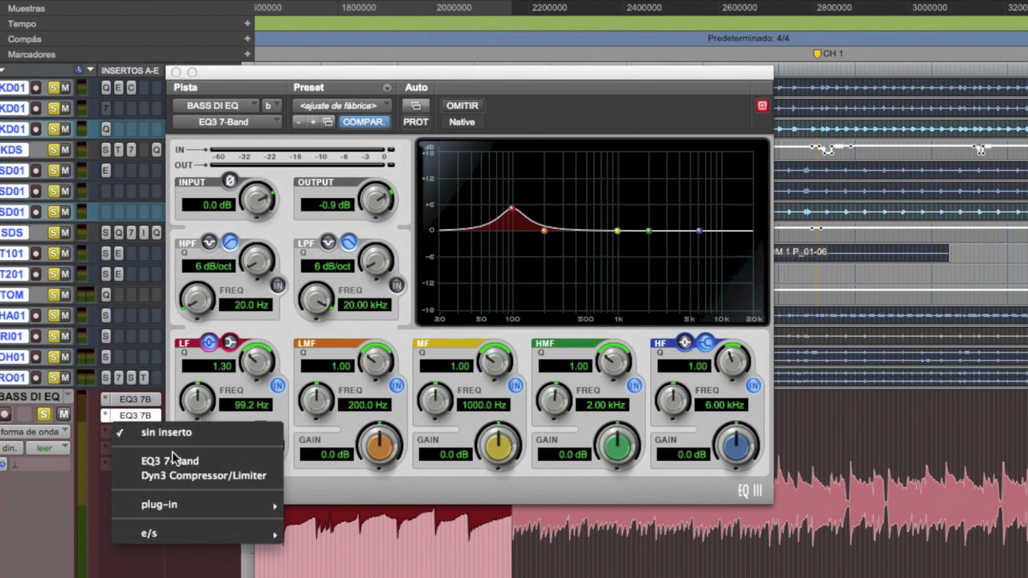
{"action": "left_click", "coordinate": [172, 461]}
{"action": "left_click", "coordinate": [279, 286]}
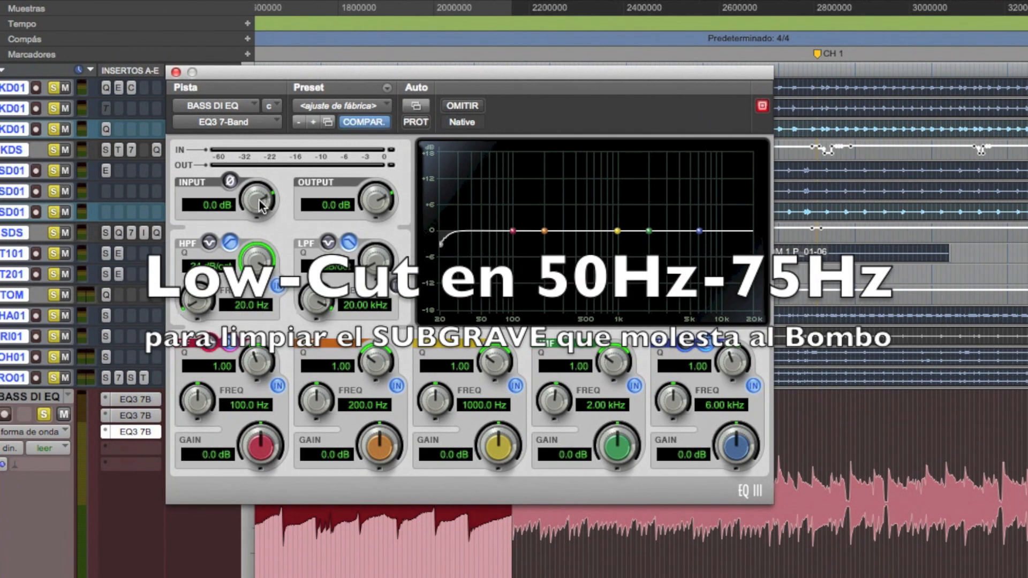
{"action": "left_click", "coordinate": [245, 305]}
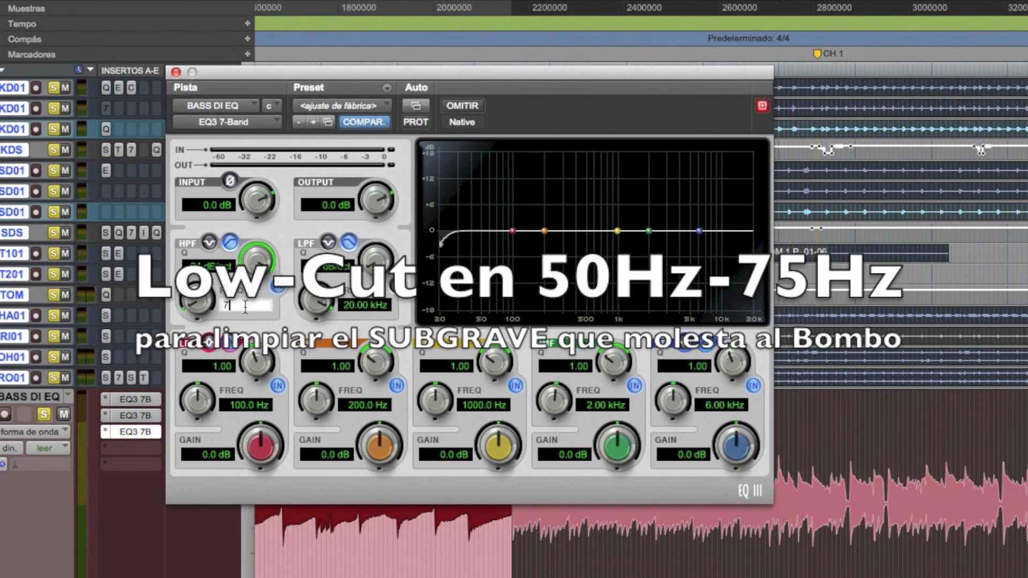
{"action": "type", "text": "75"}
{"action": "key", "text": "Return"}
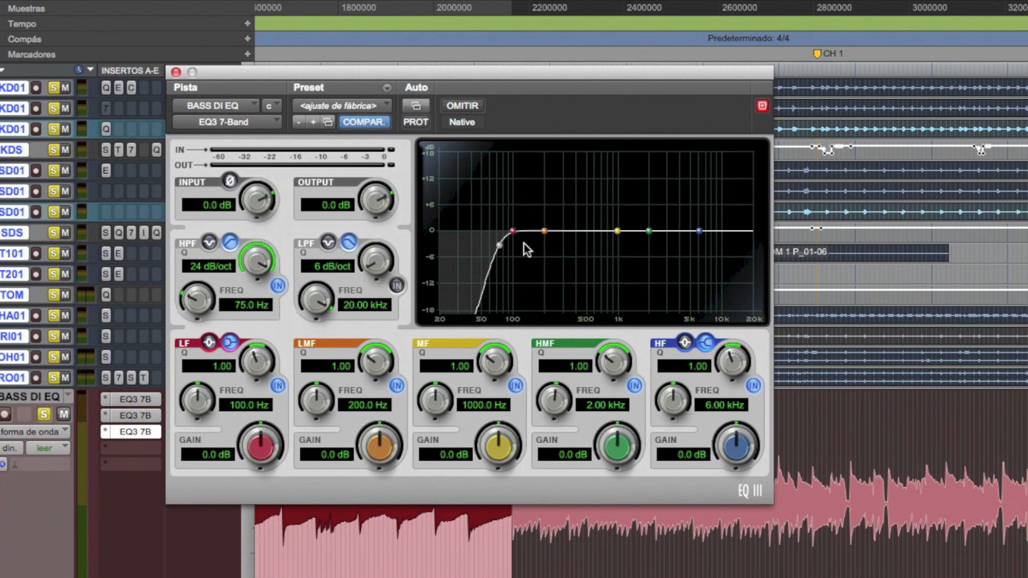
Play the bass with the drums and compare it with the third equalizer bypassed and active.
{"action": "key", "text": "space"}
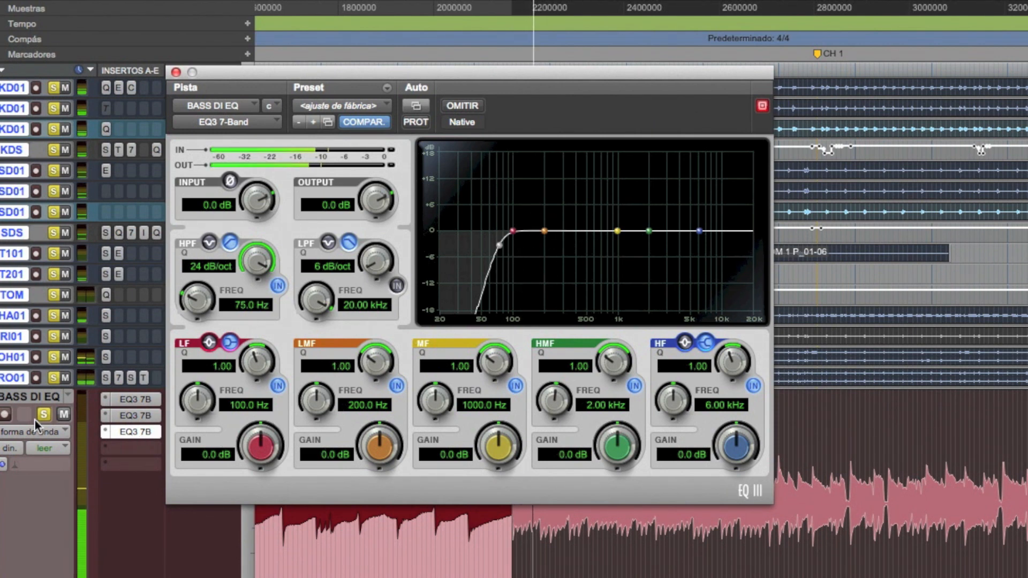
{"action": "left_click", "coordinate": [37, 510]}
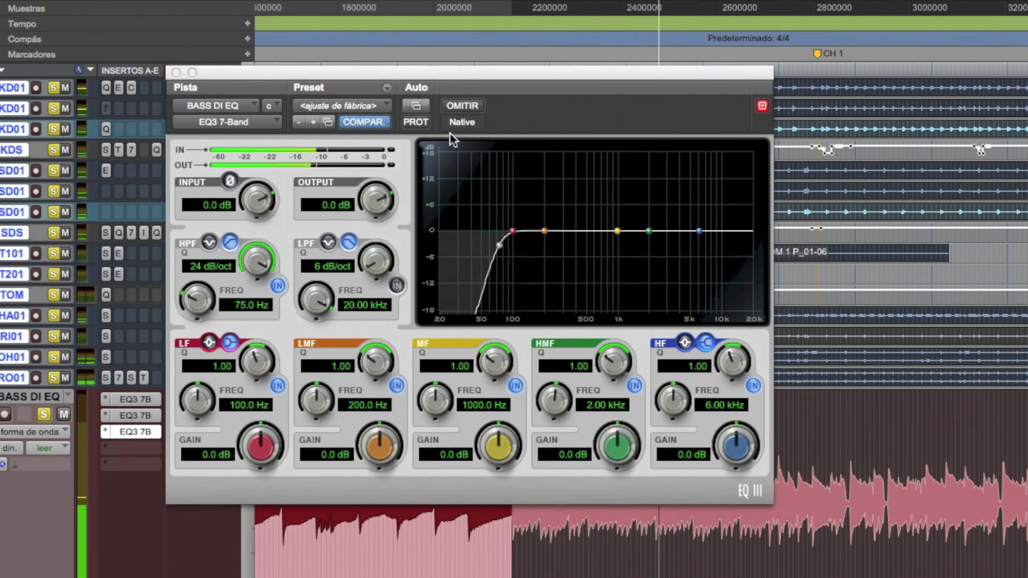
{"action": "left_click", "coordinate": [461, 105]}
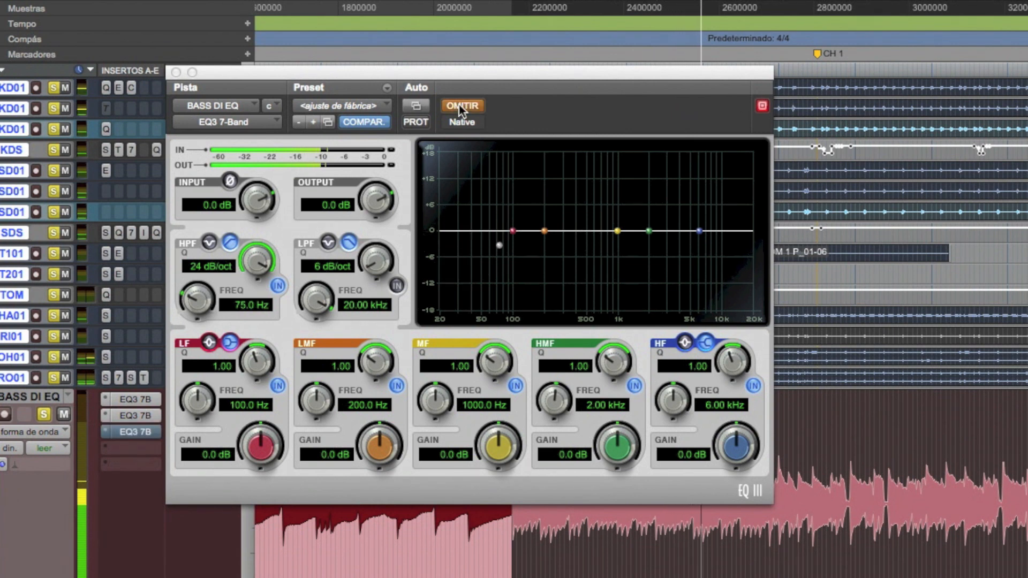
{"action": "left_click", "coordinate": [458, 105]}
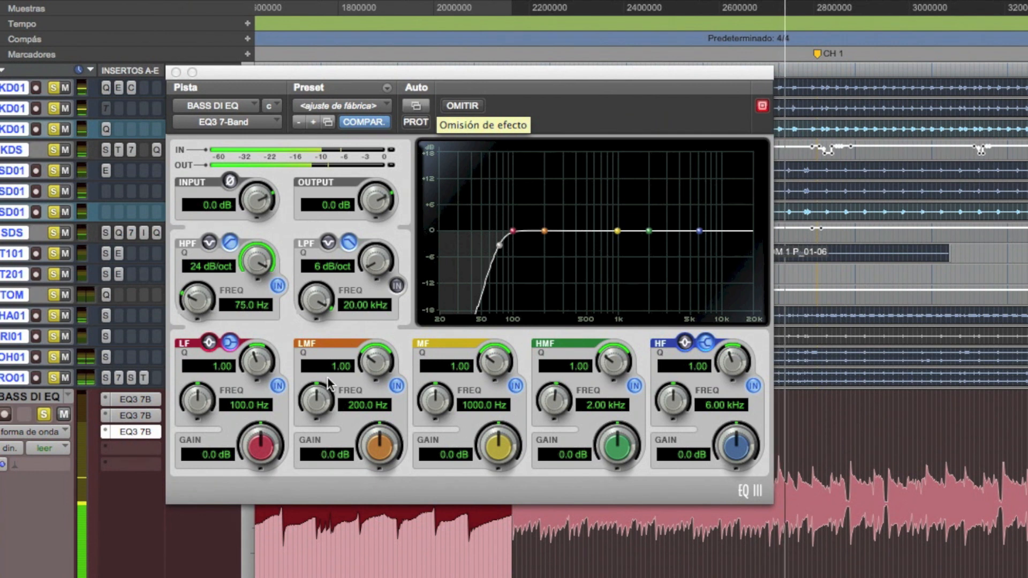
Remove the drums from solo and play the bass alone, comparing it with the third equalizer's high-pass filter off and on.
{"action": "key", "text": "space"}
{"action": "left_click", "coordinate": [54, 378]}
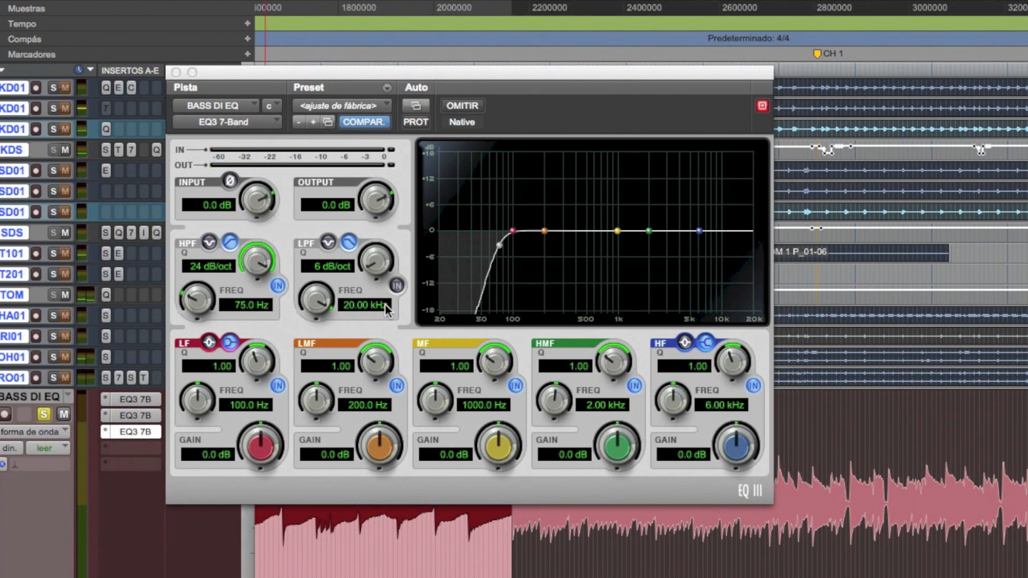
{"action": "key", "text": "space"}
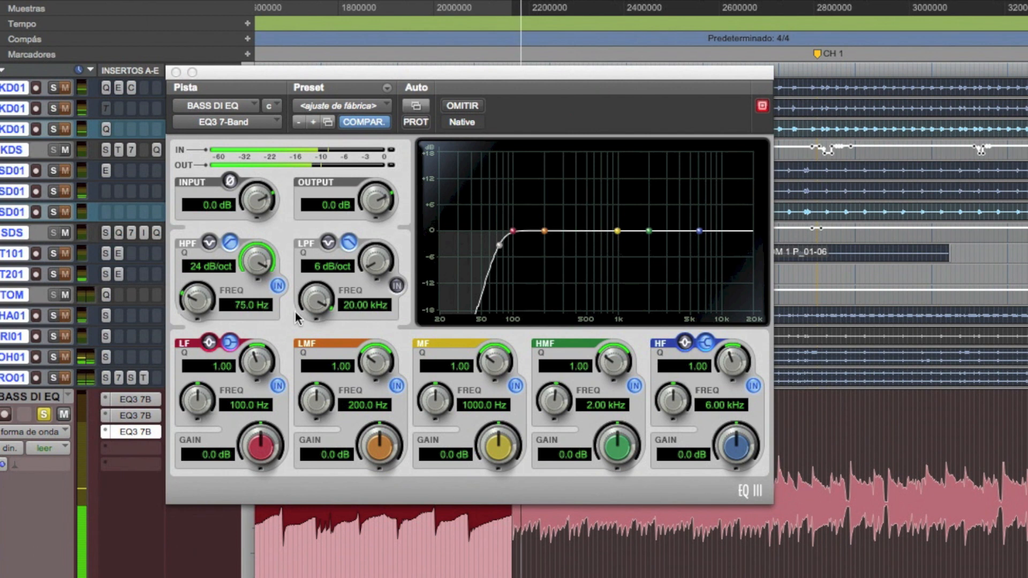
{"action": "left_click", "coordinate": [274, 283]}
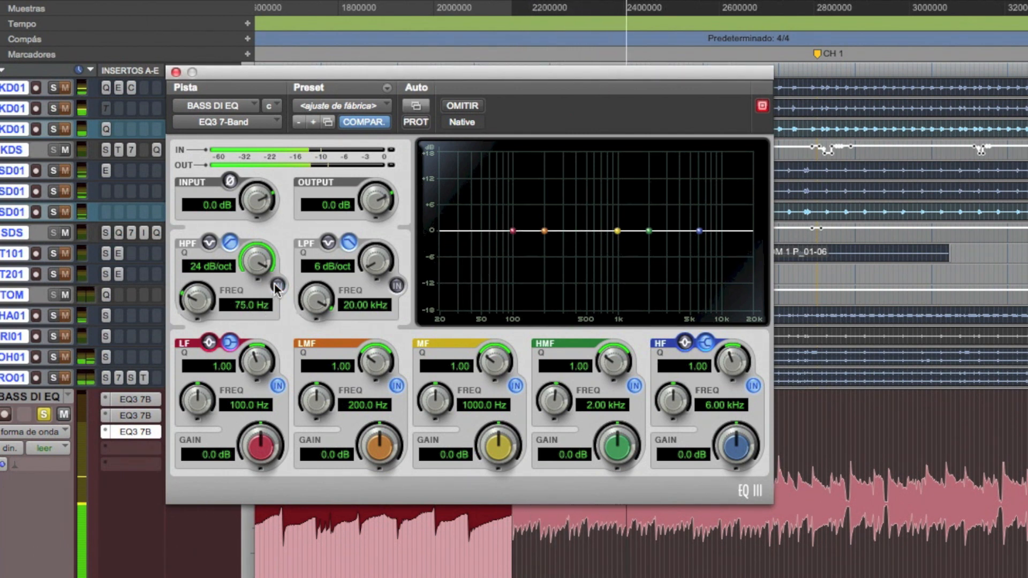
{"action": "left_click", "coordinate": [275, 284]}
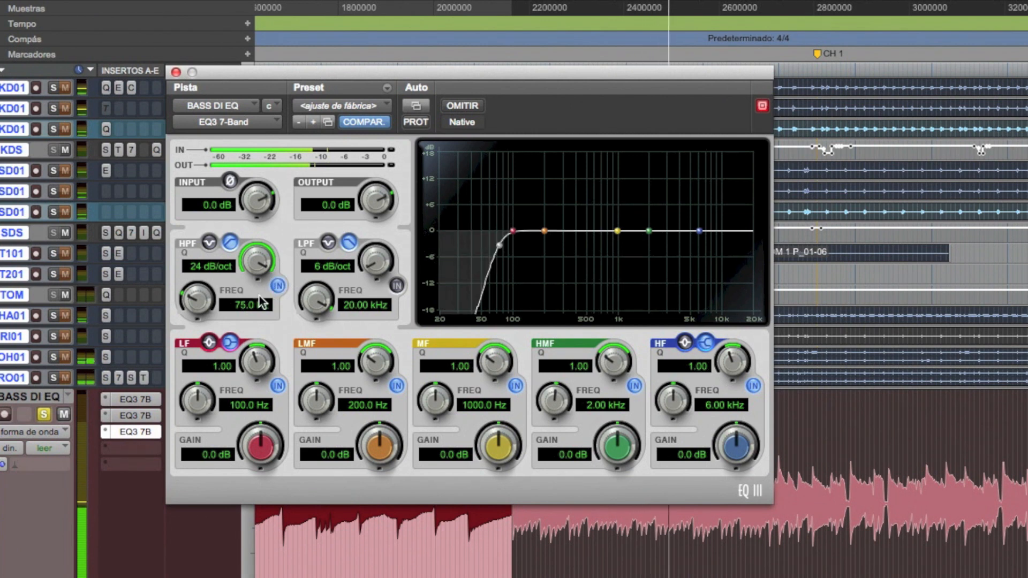
Stop playback and set the third equalizer's high-pass filter frequency to 70 Hz.
{"action": "key", "text": "space"}
{"action": "left_click", "coordinate": [248, 304]}
{"action": "type", "text": "70"}
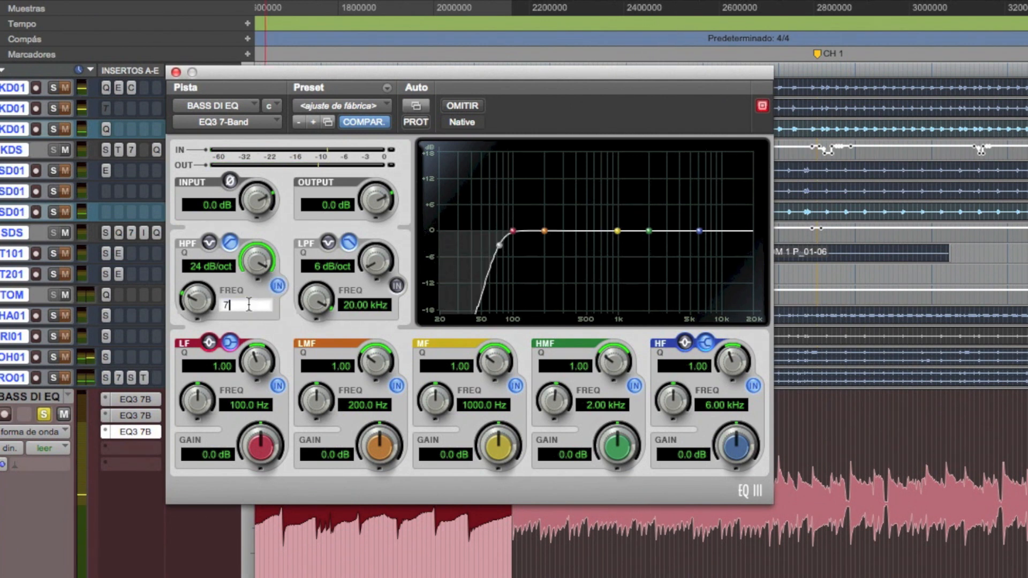
{"action": "key", "text": "Return"}
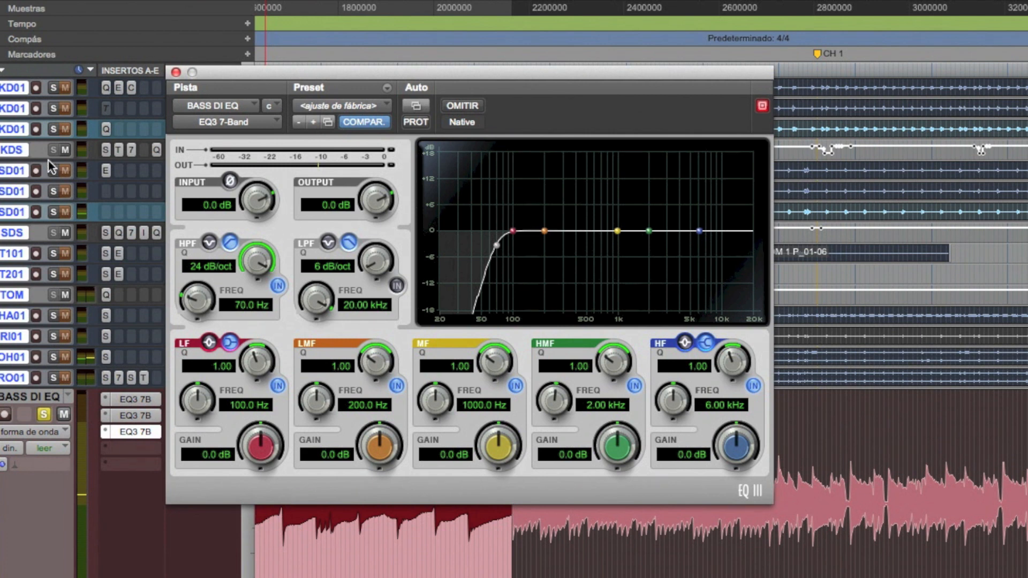
Solo the first and third KD01 kick tracks with the bass and compare playback with the third equalizer bypassed and active.
{"action": "left_click", "coordinate": [53, 129]}
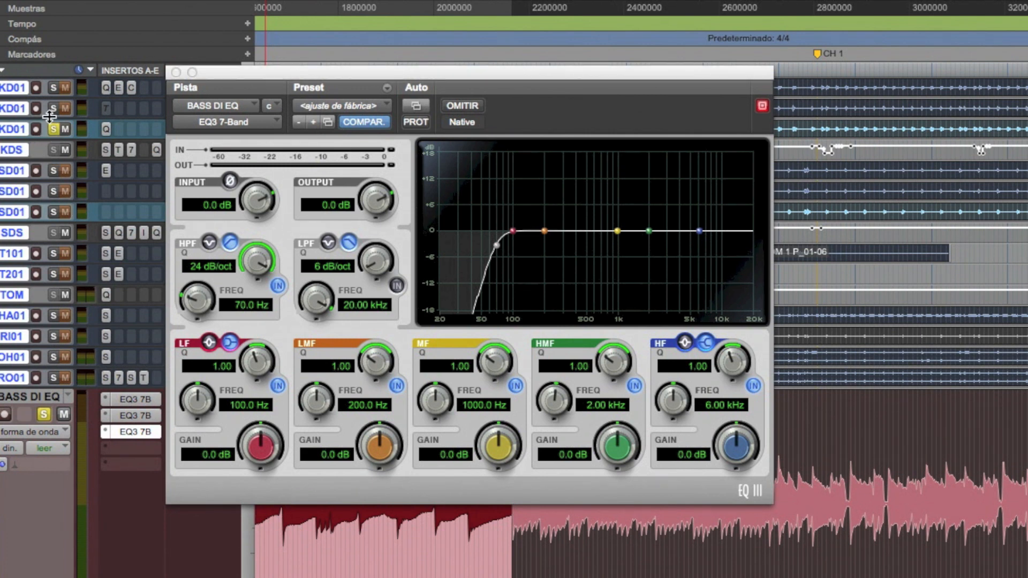
{"action": "left_click", "coordinate": [54, 87]}
{"action": "key", "text": "space"}
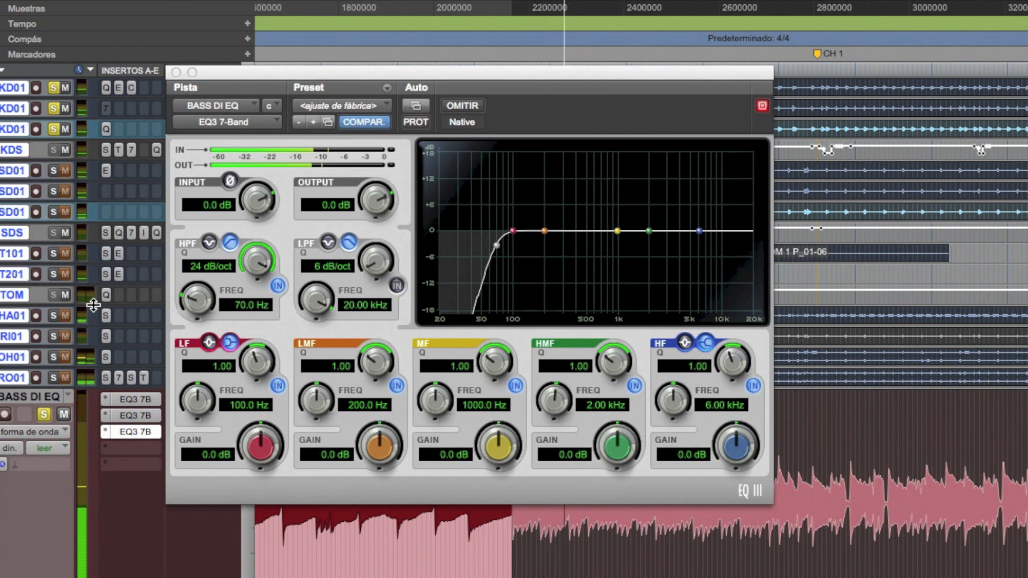
{"action": "left_click", "coordinate": [464, 105]}
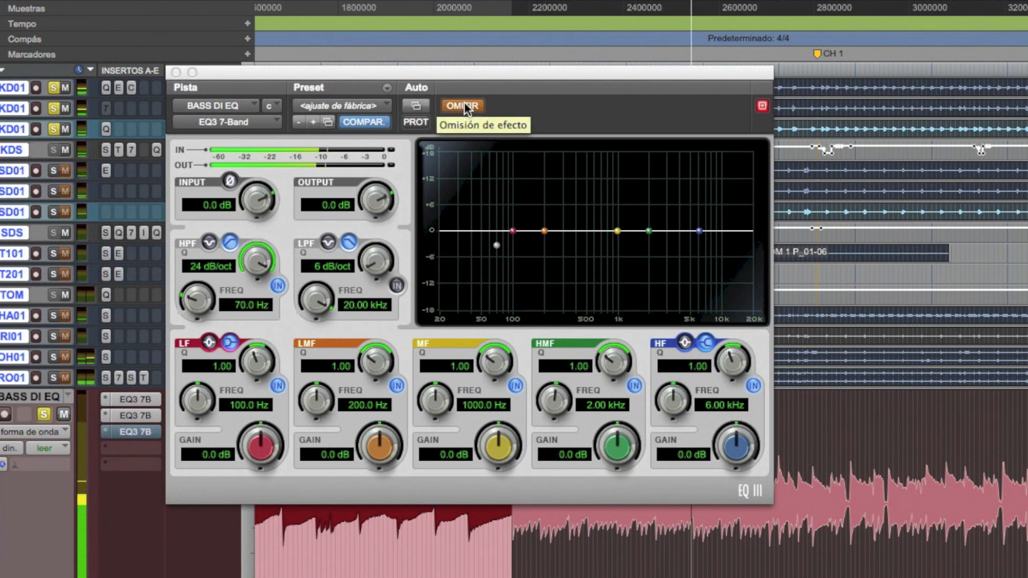
{"action": "left_click", "coordinate": [465, 103]}
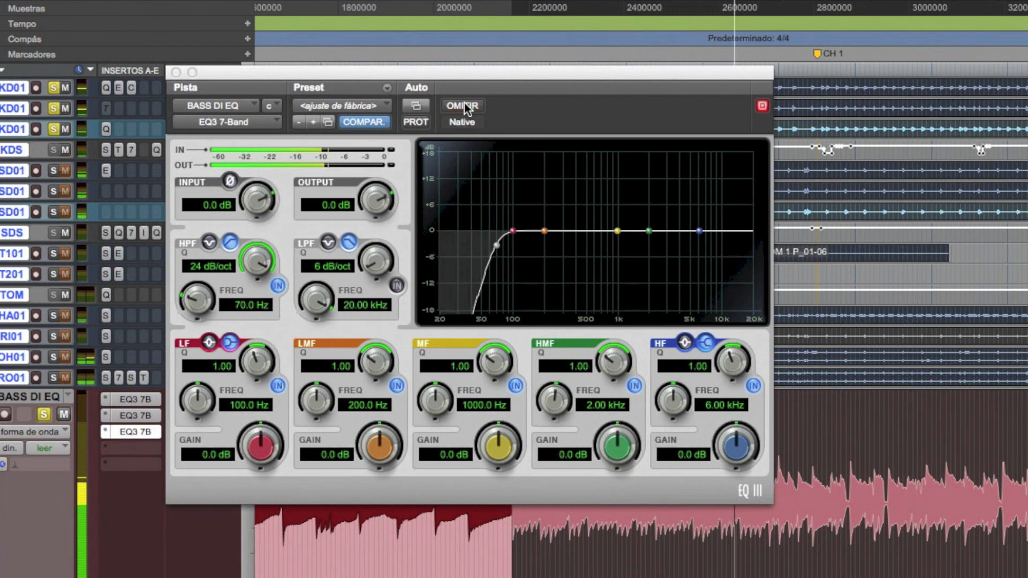
Solo all the drum tracks again and compare the bass with the third equalizer bypassed and active.
{"action": "left_click", "coordinate": [52, 171], "text": "alt"}
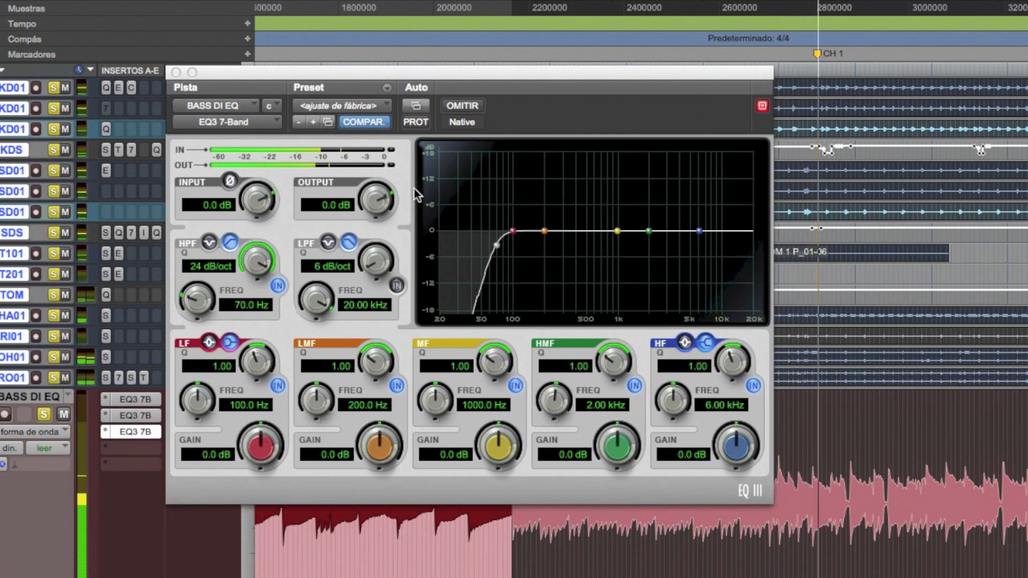
{"action": "left_click", "coordinate": [464, 106]}
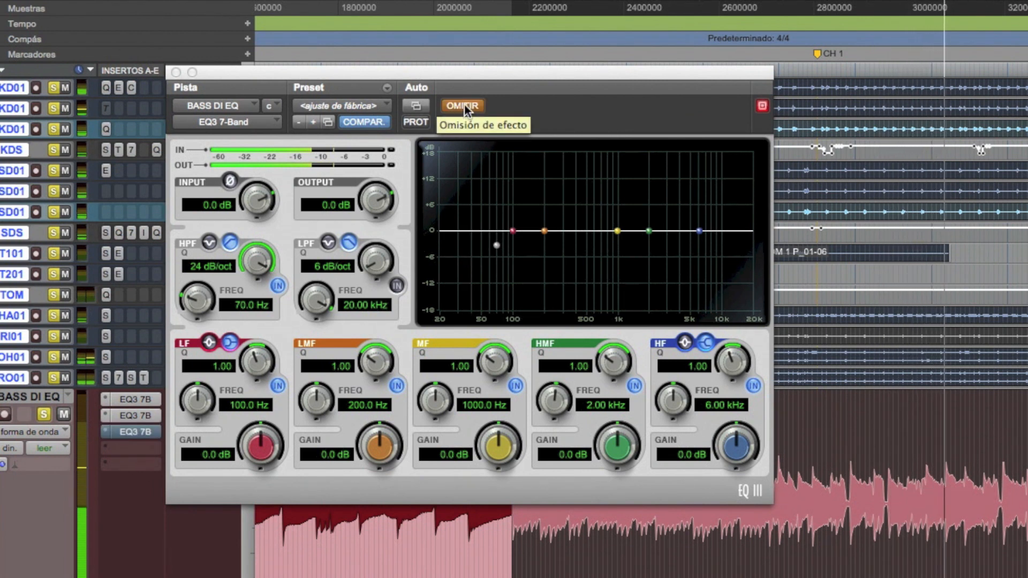
{"action": "left_click", "coordinate": [464, 105]}
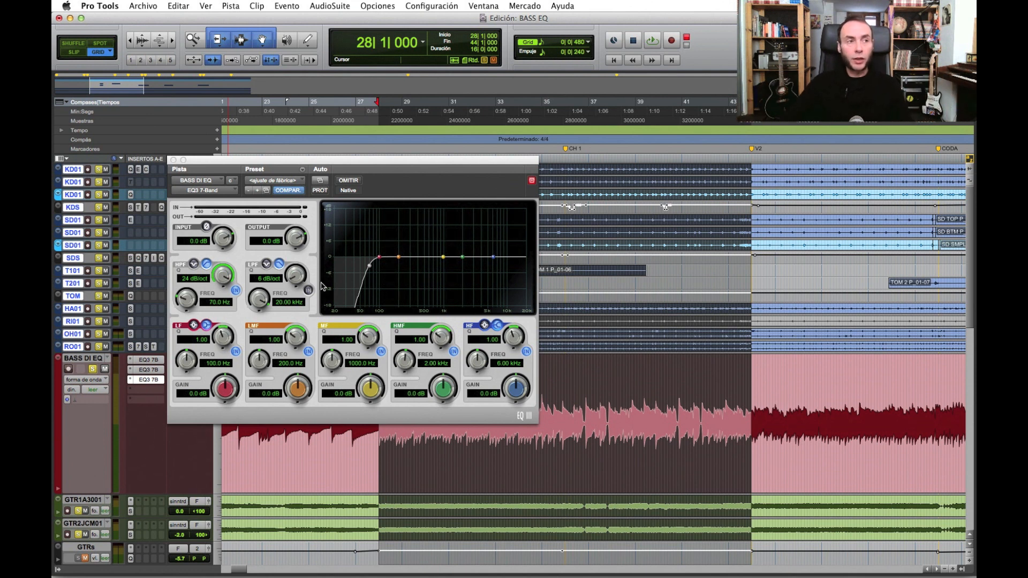
Play the bass without drums and sweep an LMF boost of 12.7 dB with Q 2.09 up to 429.6 Hz.
{"action": "left_click", "coordinate": [99, 347]}
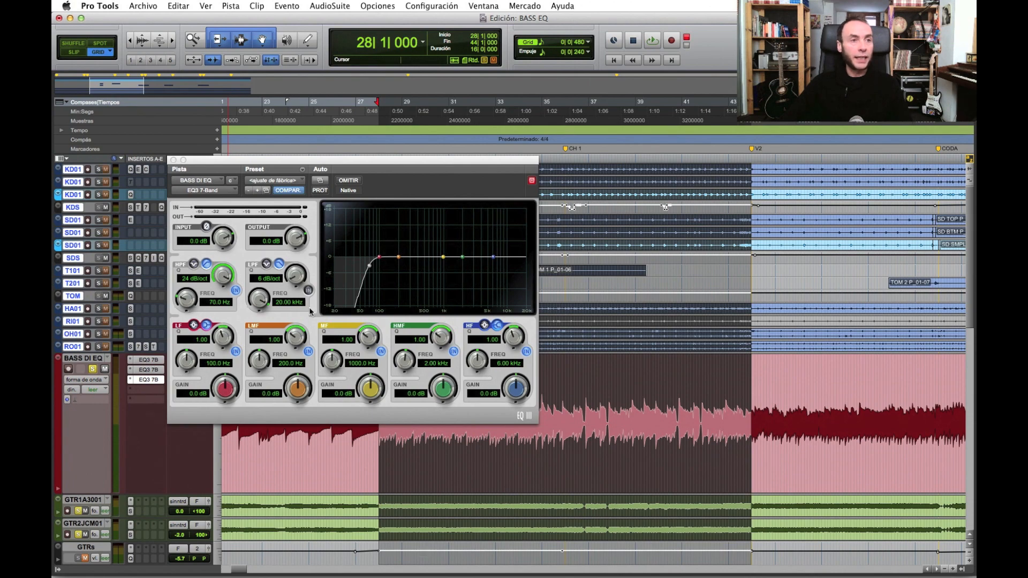
{"action": "key", "text": "space"}
{"action": "left_click_drag", "start_coordinate": [298, 391], "coordinate": [297, 391]}
{"action": "left_click_drag", "start_coordinate": [376, 456], "coordinate": [377, 415]}
{"action": "left_click_drag", "start_coordinate": [373, 358], "coordinate": [373, 349]}
{"action": "left_click_drag", "start_coordinate": [315, 394], "coordinate": [406, 401]}
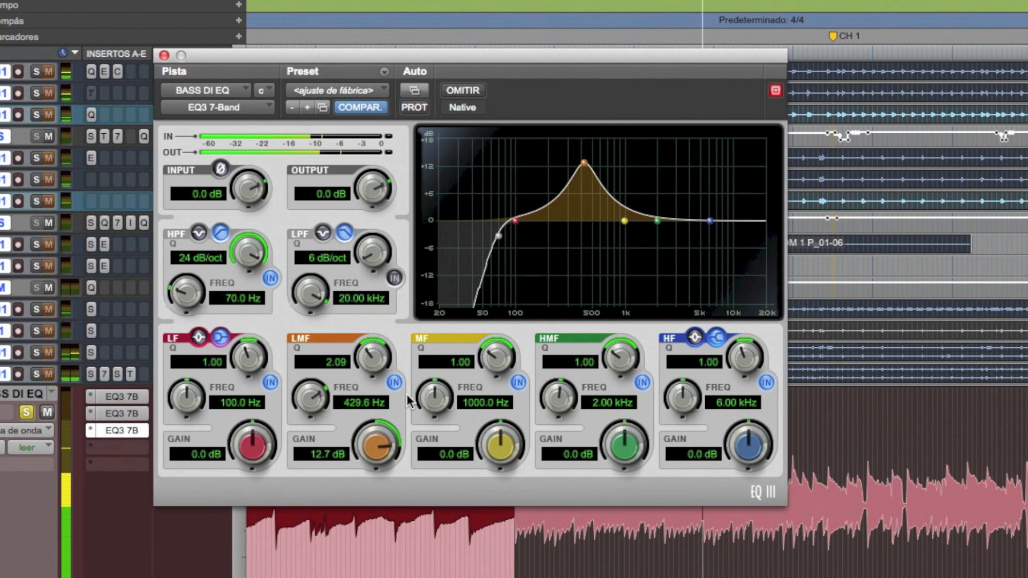
{"action": "key", "text": "space"}
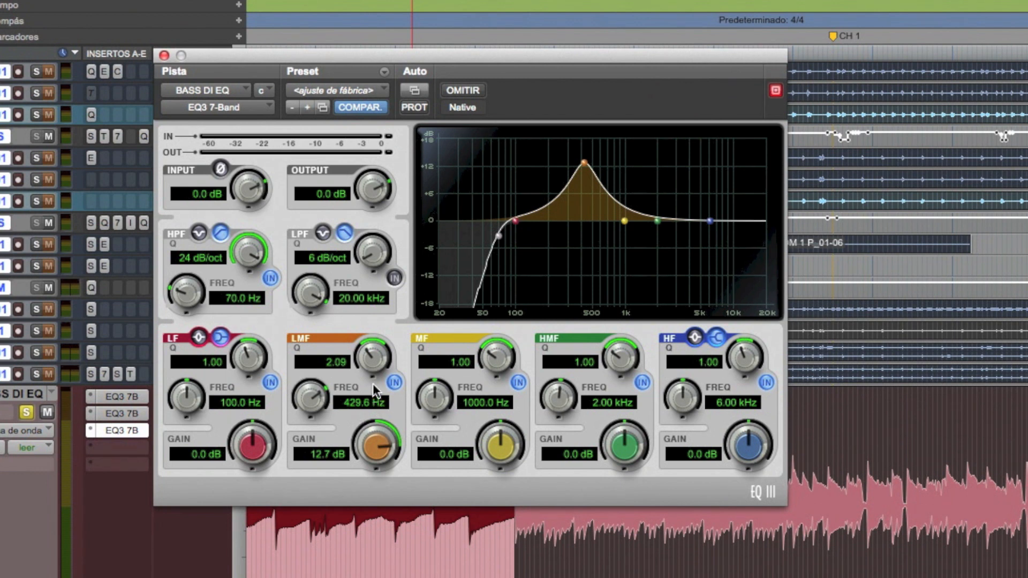
Turn the LMF band into a -10.3 dB cut with Q 2.85 and raise the equalizer's output to 1.2 dB.
{"action": "left_click_drag", "start_coordinate": [376, 430], "coordinate": [368, 577]}
{"action": "key", "text": "space"}
{"action": "left_click_drag", "start_coordinate": [372, 362], "coordinate": [371, 355]}
{"action": "left_click_drag", "start_coordinate": [374, 200], "coordinate": [391, 193]}
Compare the bass alone with the LMF cut off and on, and with the whole third equalizer bypassed and active.
{"action": "left_click", "coordinate": [394, 383]}
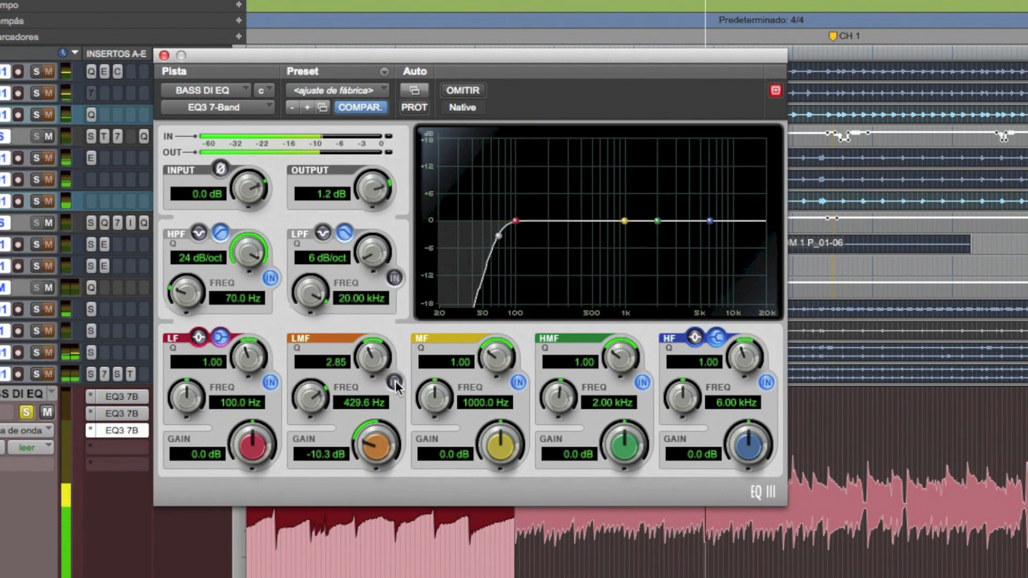
{"action": "left_click", "coordinate": [395, 383]}
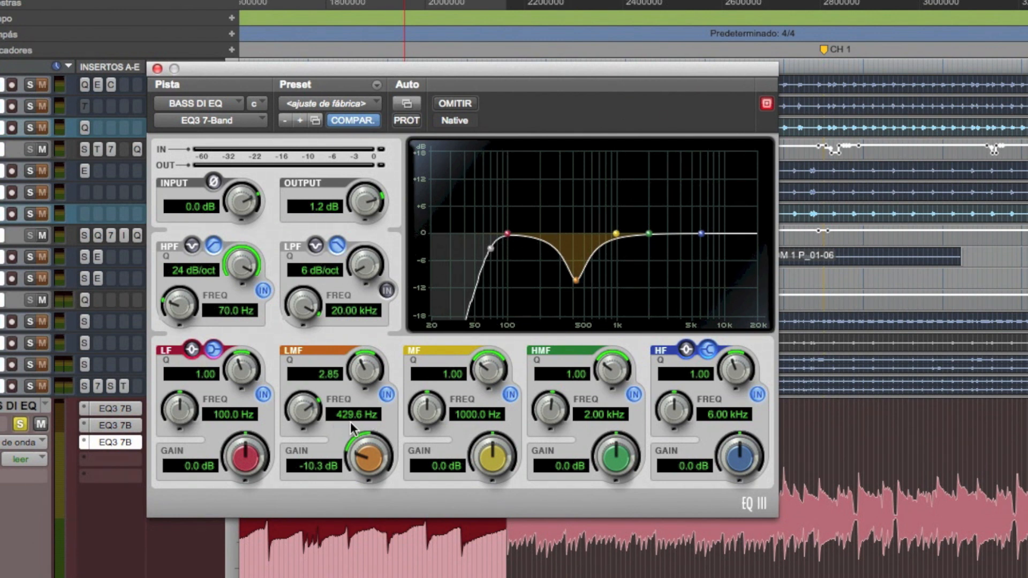
{"action": "left_click", "coordinate": [456, 100]}
{"action": "key", "text": "space"}
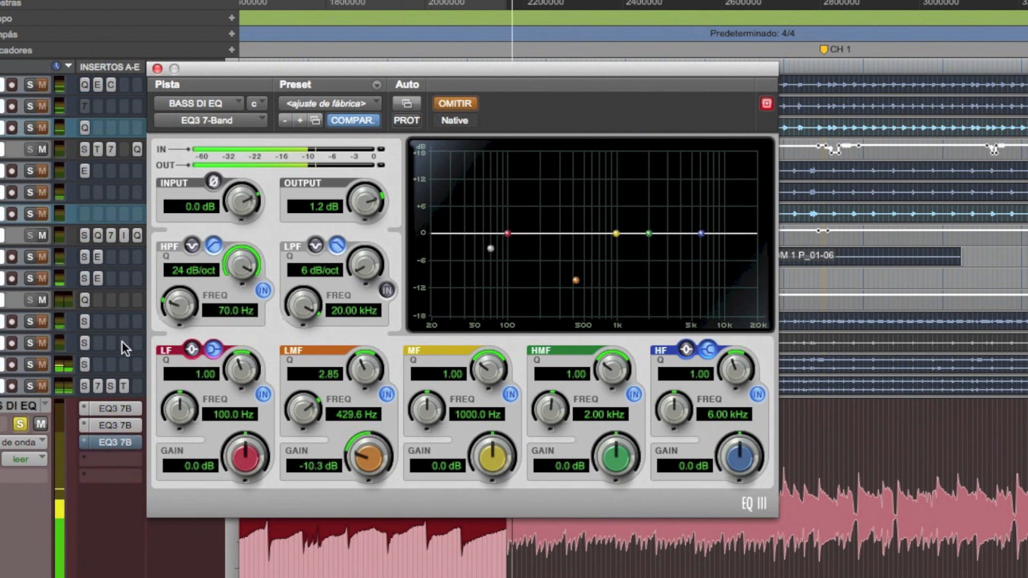
{"action": "left_click", "coordinate": [454, 103]}
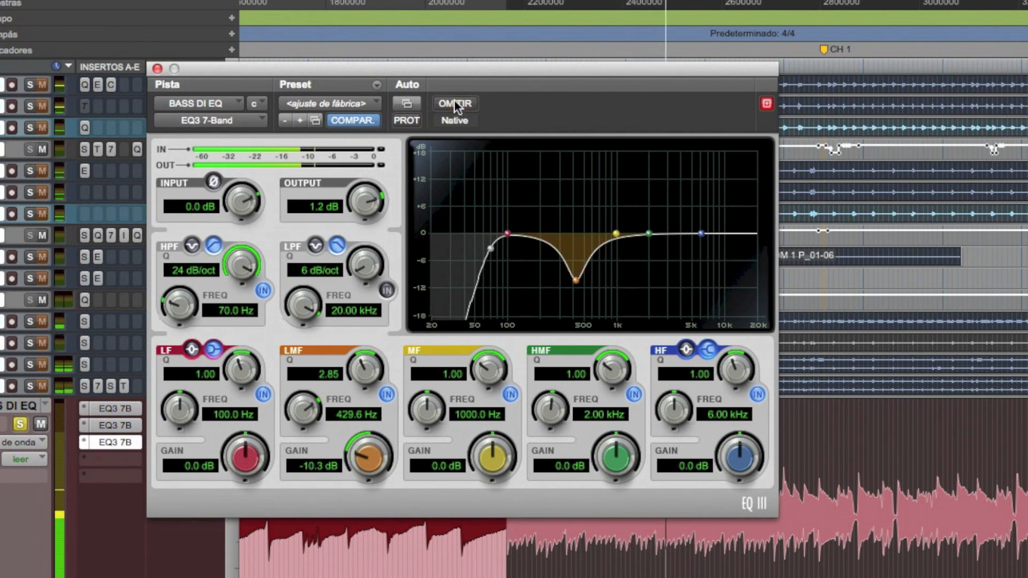
Bring the drums back into solo and compare the low-mid cut in the mix by bypassing and reactivating the third equalizer.
{"action": "left_click", "coordinate": [27, 321], "text": "alt"}
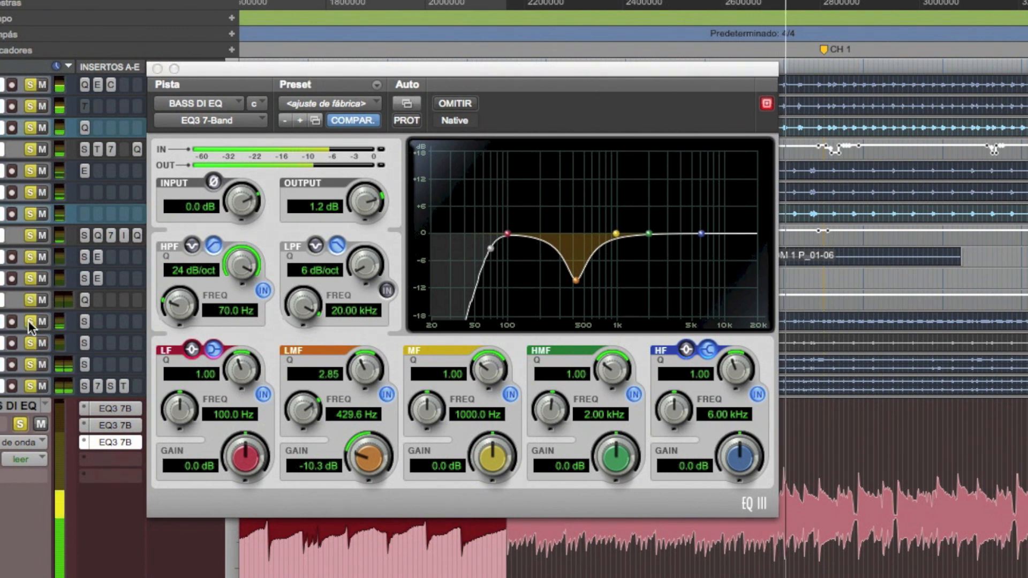
{"action": "left_click", "coordinate": [456, 102]}
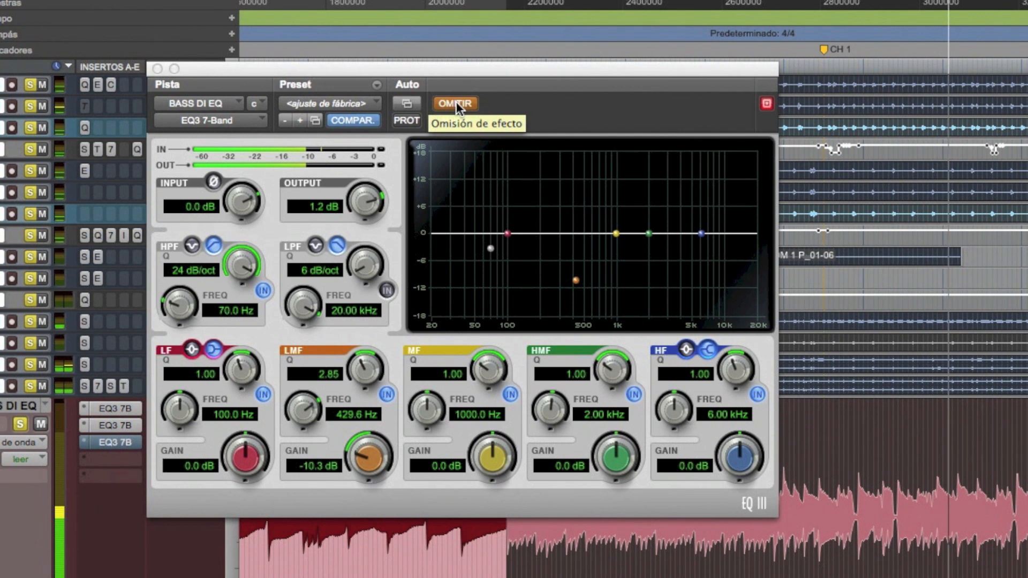
{"action": "left_click", "coordinate": [456, 102]}
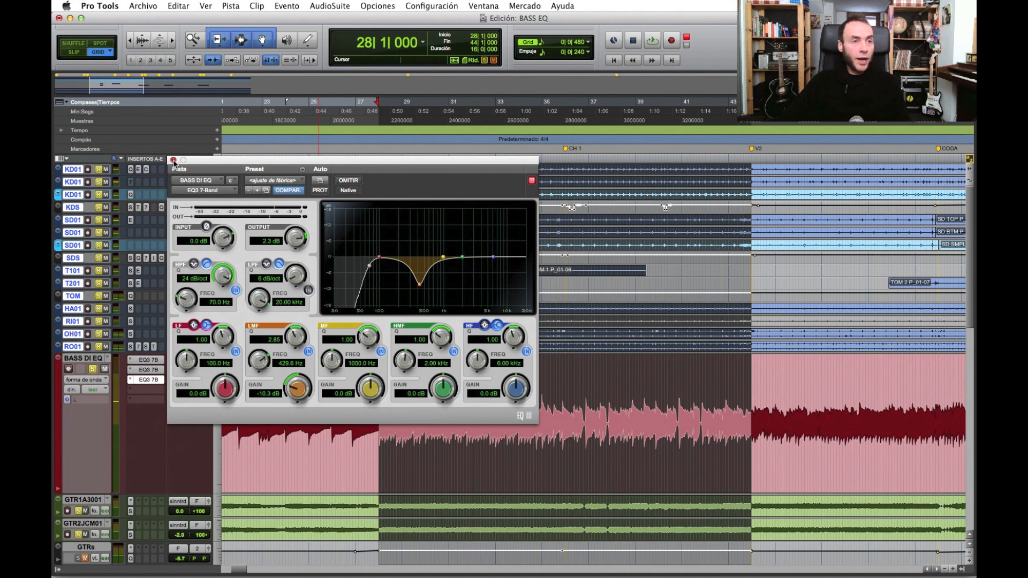
Review the settings of the bass track's three EQ3 7-Band inserts one after another.
{"action": "left_click", "coordinate": [174, 160]}
{"action": "left_click", "coordinate": [149, 361]}
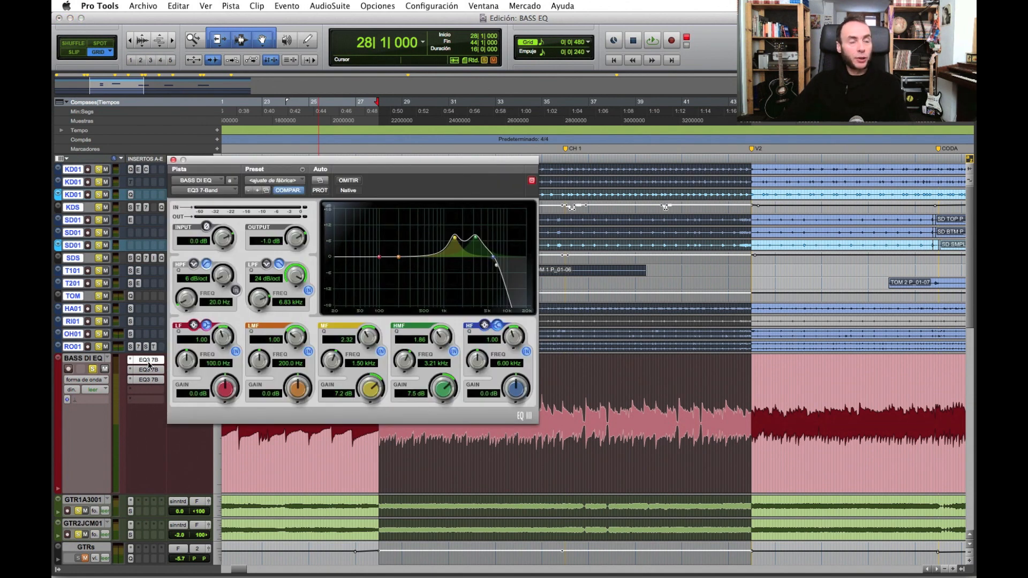
{"action": "left_click", "coordinate": [148, 370]}
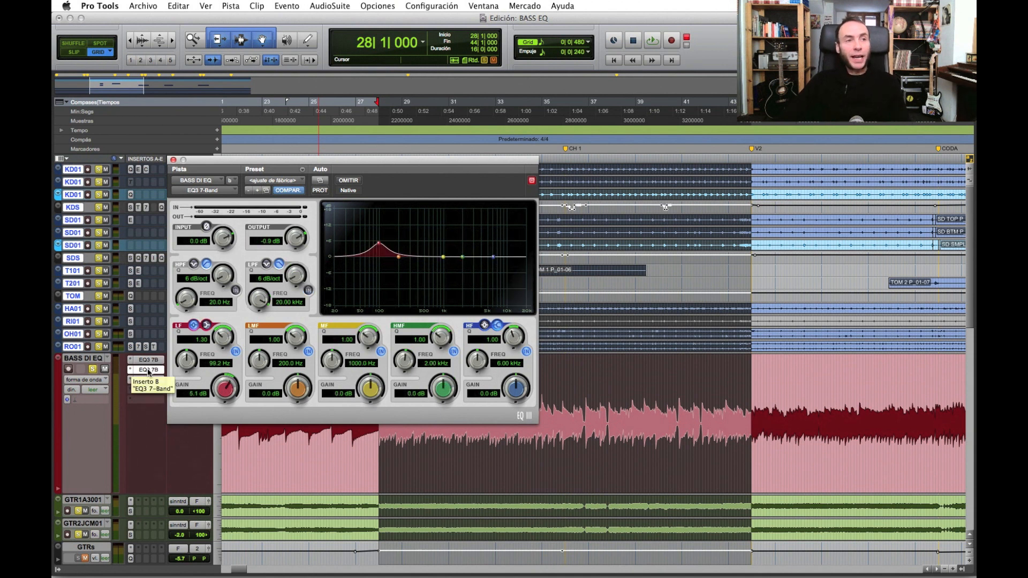
{"action": "left_click", "coordinate": [149, 380]}
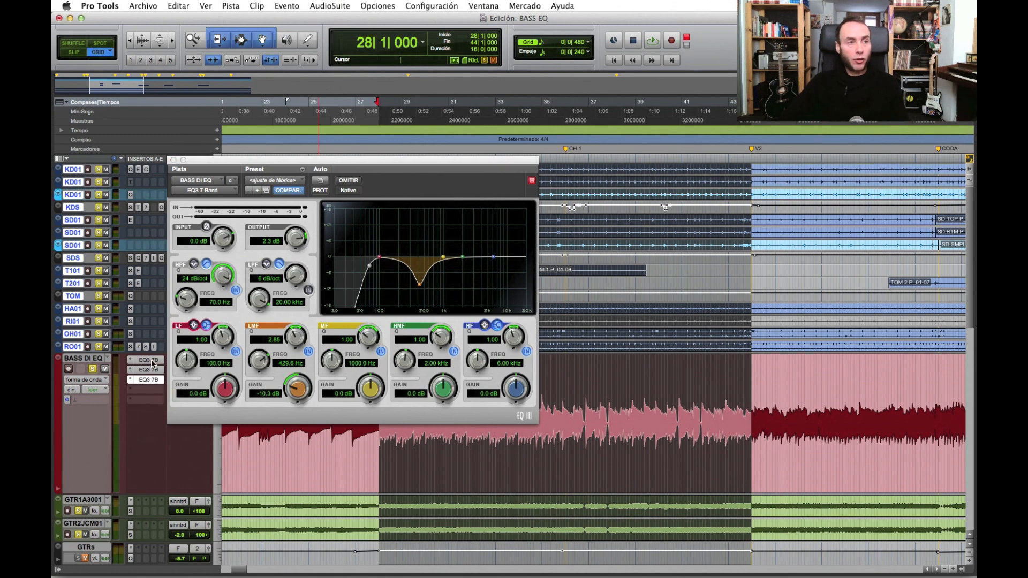
Close the equalizer window, bypass all three EQ3 7-Band inserts on the bass track, and play the mix.
{"action": "left_click", "coordinate": [151, 364]}
{"action": "left_click", "coordinate": [152, 362]}
{"action": "left_click", "coordinate": [152, 362], "text": "super"}
{"action": "left_click", "coordinate": [153, 371], "text": "super"}
{"action": "left_click", "coordinate": [152, 380], "text": "super"}
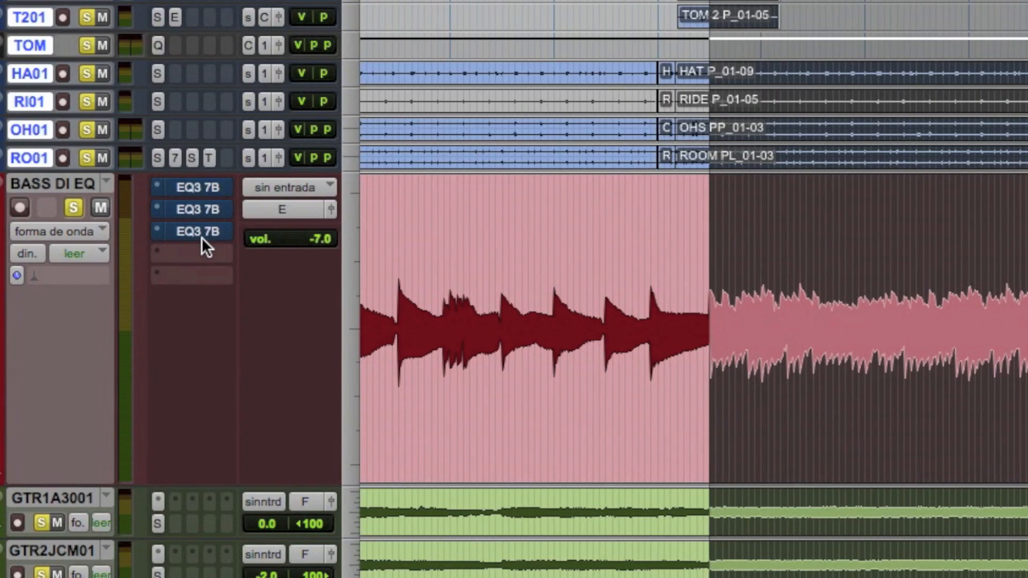
{"action": "key", "text": "space"}
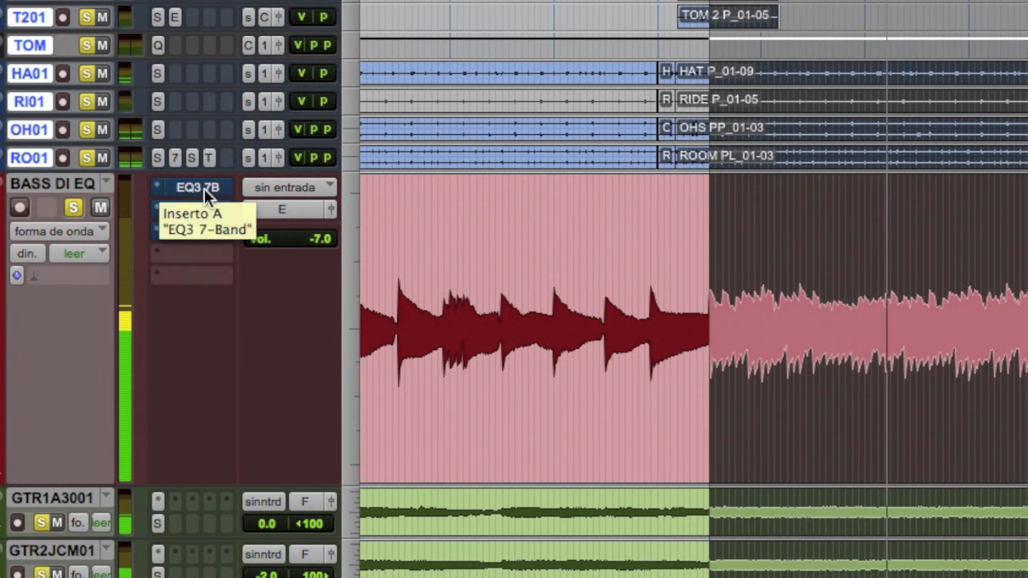
Compare the processed and unprocessed bass in the mix by toggling all three equalizers together, leaving them active.
{"action": "left_click", "coordinate": [204, 188], "text": "super"}
{"action": "left_click", "coordinate": [203, 208], "text": "super"}
{"action": "left_click", "coordinate": [204, 230], "text": "super"}
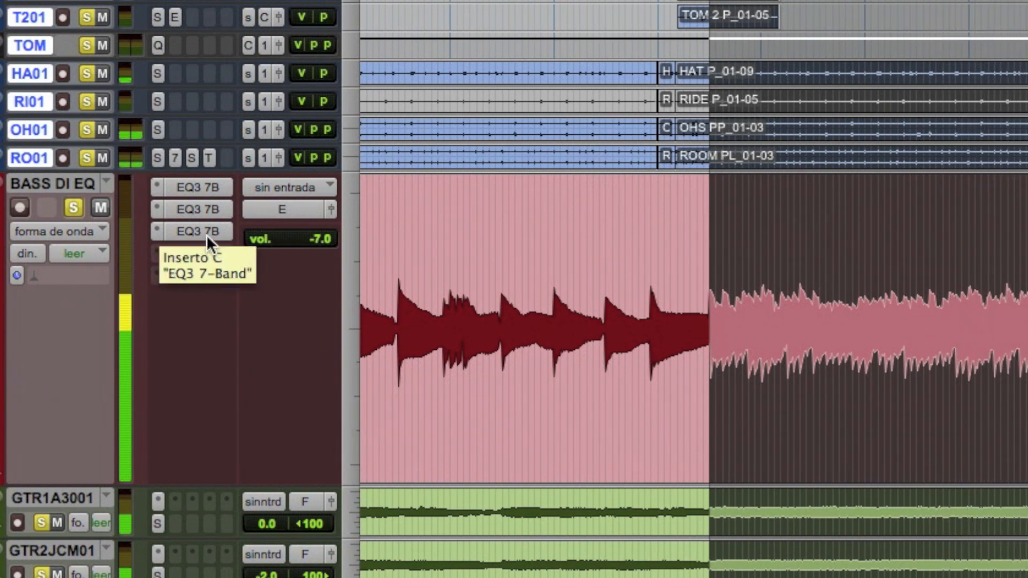
{"action": "left_click", "coordinate": [201, 189], "text": "super"}
{"action": "left_click", "coordinate": [201, 213], "text": "super"}
{"action": "left_click", "coordinate": [202, 232], "text": "super"}
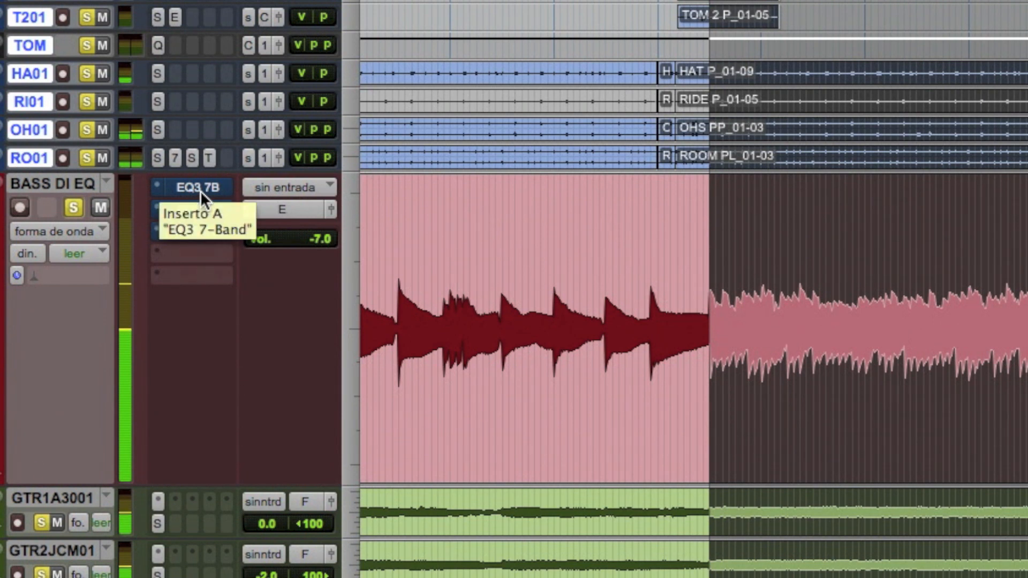
{"action": "left_click", "coordinate": [199, 191], "text": "super"}
{"action": "left_click", "coordinate": [194, 209], "text": "super"}
{"action": "left_click", "coordinate": [199, 220], "text": "super"}
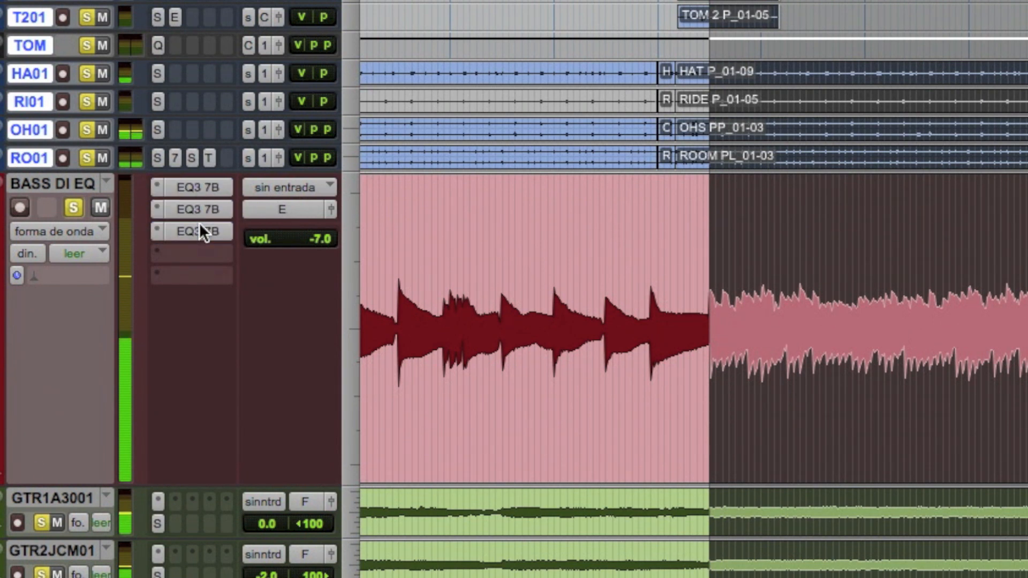